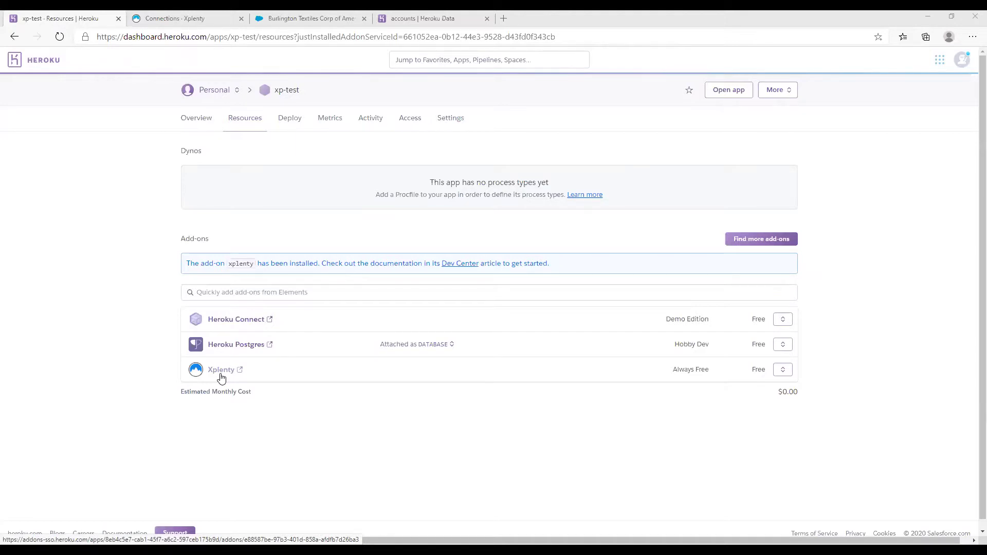
Switch to the Xplenty add-on's Connections page for the xp-test app
{"action": "left_click", "coordinate": [184, 24]}
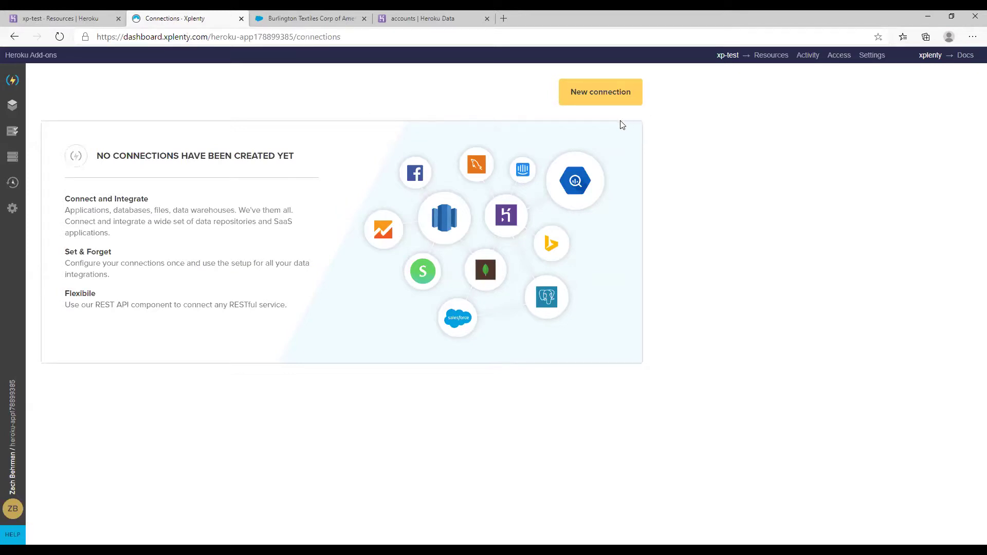
{"action": "left_click", "coordinate": [595, 96]}
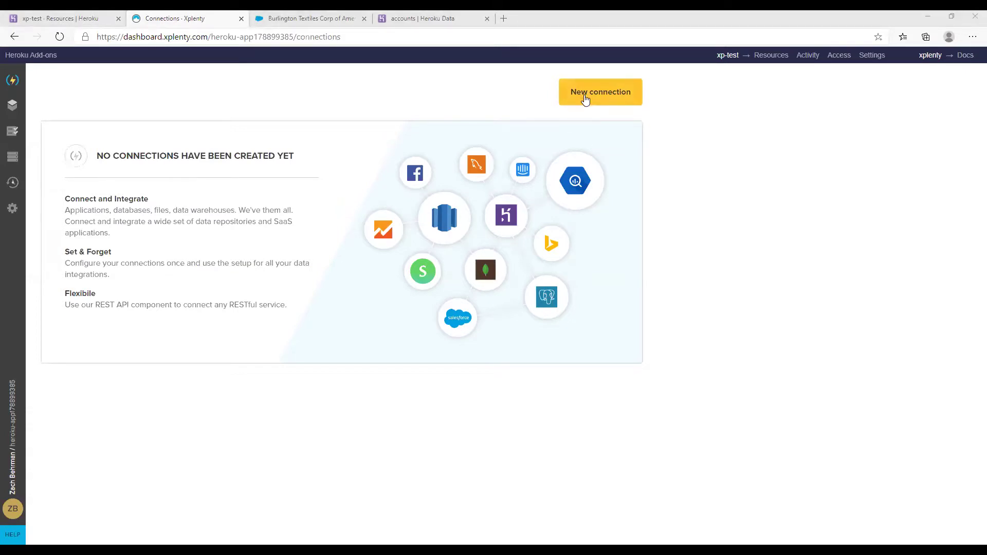
Start a Heroku Postgres connection named hconnect and paste in its database and user name
{"action": "left_click", "coordinate": [585, 100]}
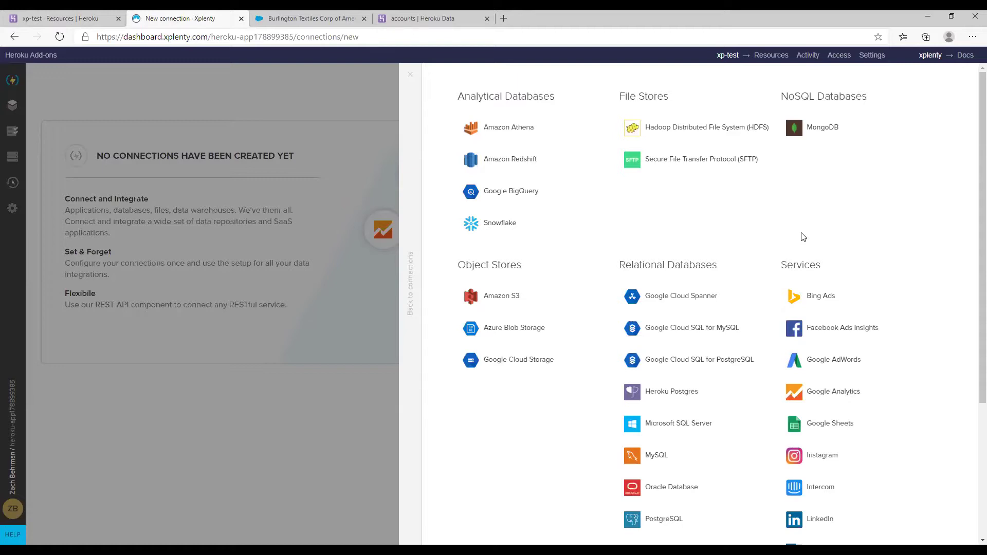
{"action": "left_click", "coordinate": [657, 395]}
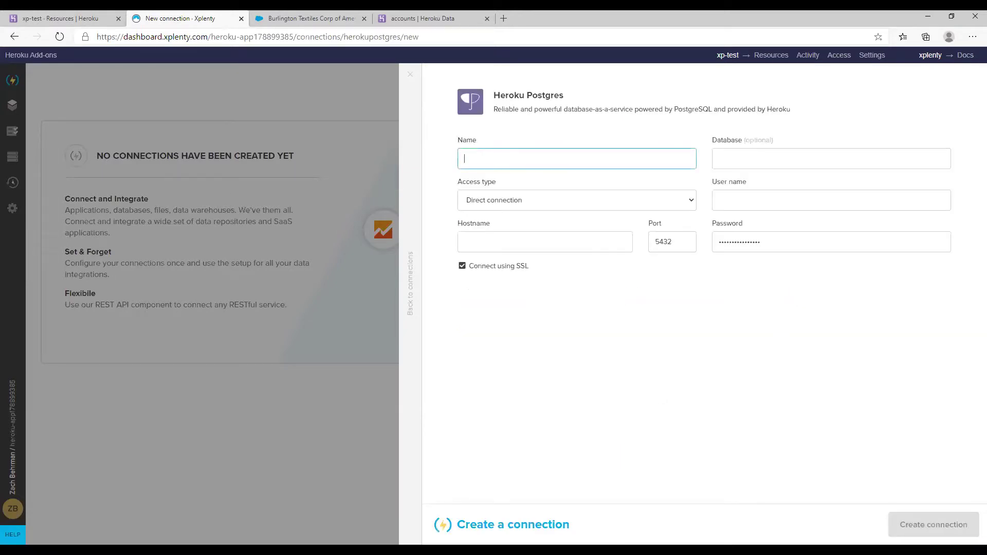
{"action": "type", "text": "hconnect"}
{"action": "key", "text": "alt+Tab"}
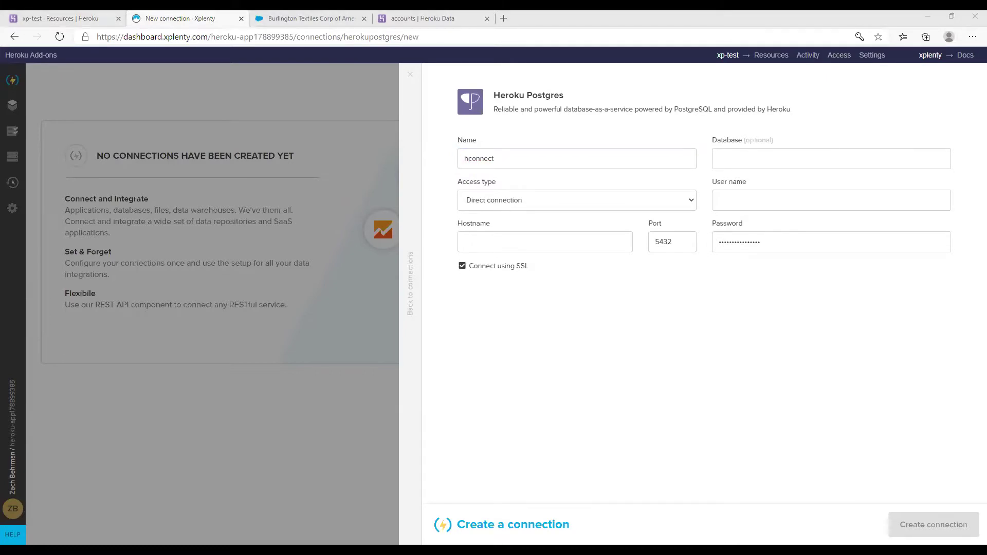
{"action": "left_click", "coordinate": [776, 165]}
{"action": "type", "text": "d1a409e8lnmdj3"}
{"action": "key", "text": "alt+Tab"}
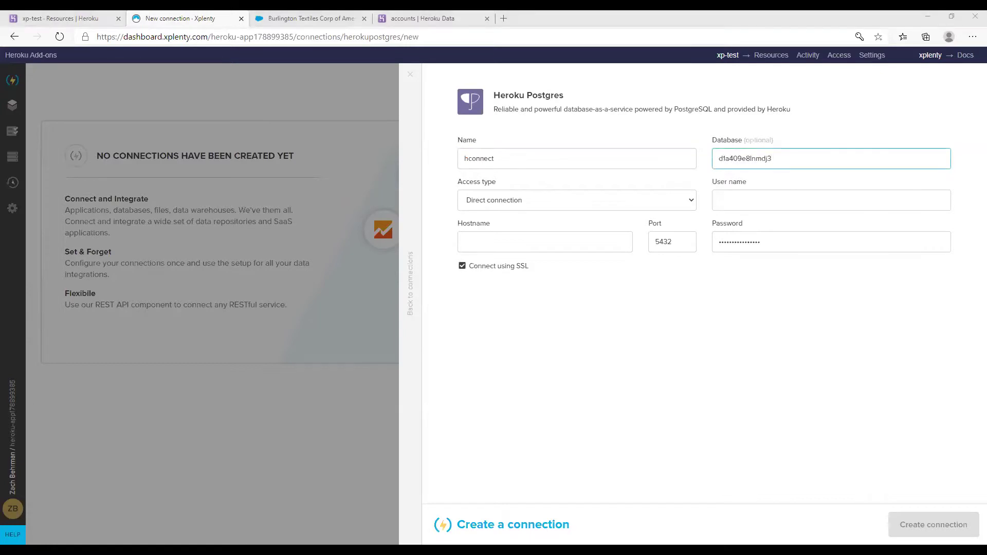
{"action": "left_click", "coordinate": [822, 206]}
{"action": "type", "text": "gbaifqregdtqld"}
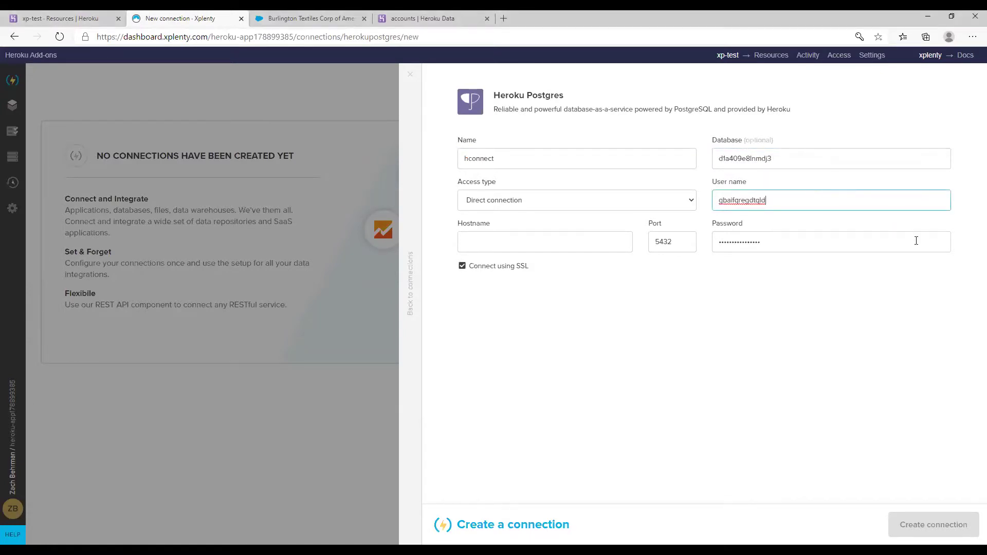
Paste the hostname and password, then test and create the hconnect connection
{"action": "key", "text": "alt+Tab"}
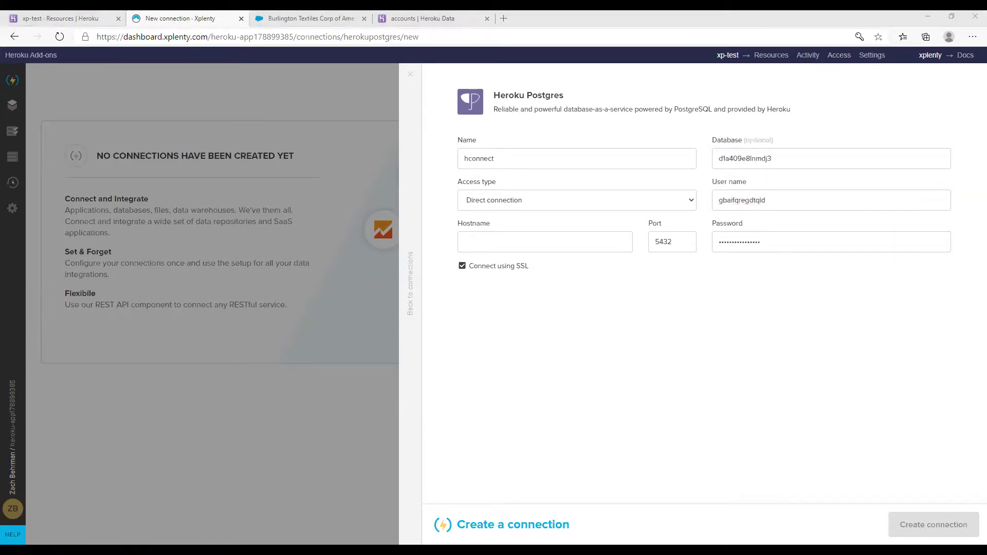
{"action": "left_click", "coordinate": [521, 246]}
{"action": "type", "text": "ec2-35-175-155-248.compute-1.amazonaws.com"}
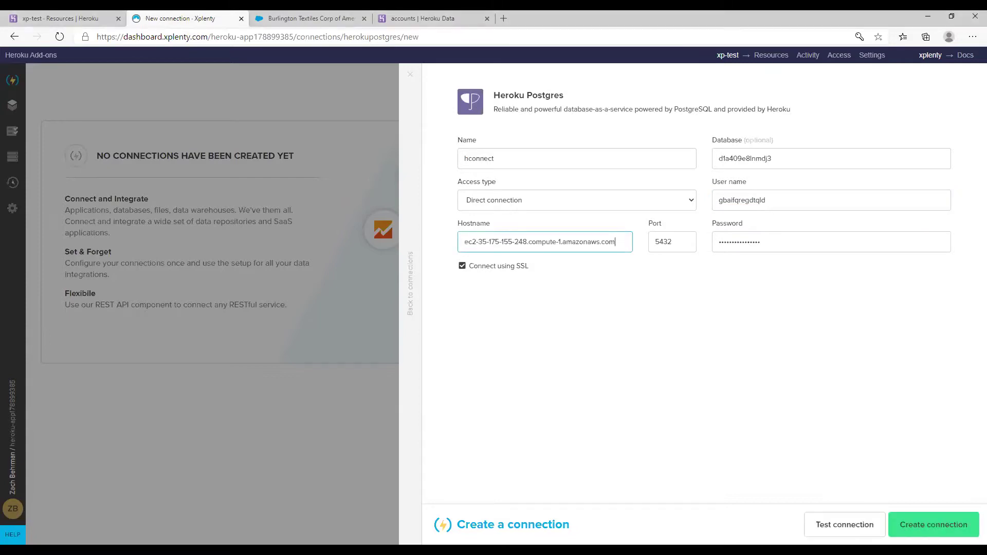
{"action": "key", "text": "alt+Tab"}
{"action": "left_click", "coordinate": [723, 251]}
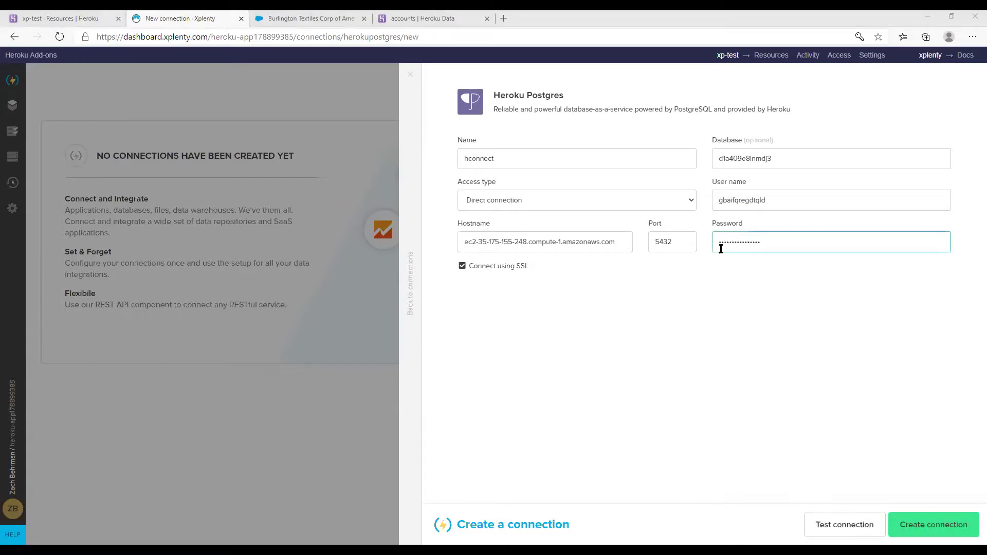
{"action": "key", "text": "ctrl+a"}
{"action": "key", "text": "ctrl+v"}
{"action": "left_click", "coordinate": [848, 522]}
{"action": "left_click", "coordinate": [924, 523]}
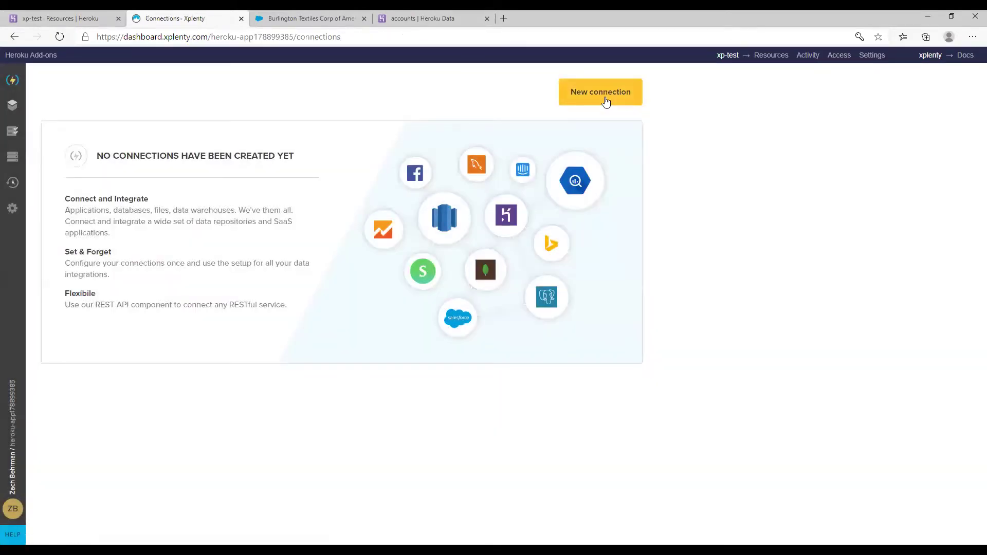
Start a new MySQL connection named 'example db'
{"action": "left_click", "coordinate": [606, 100]}
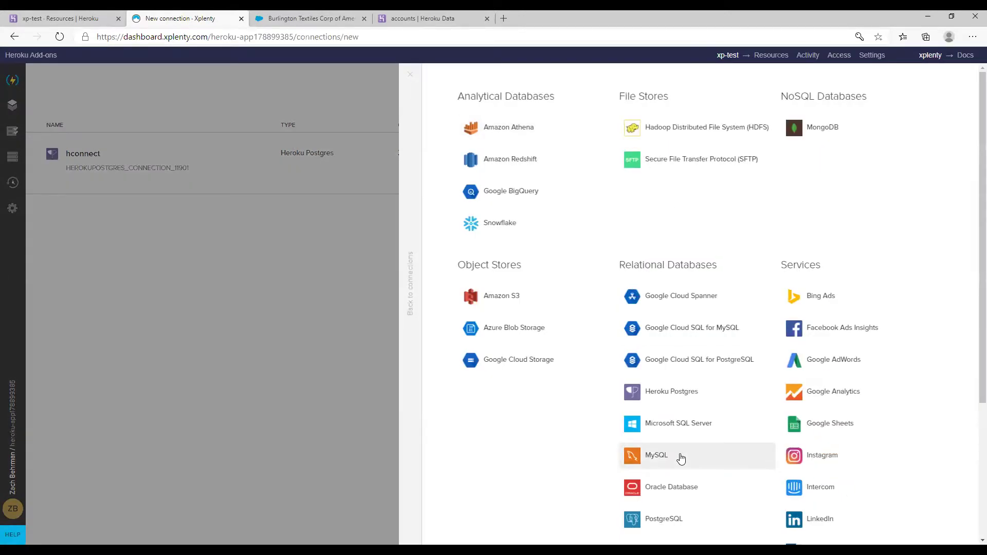
{"action": "left_click", "coordinate": [681, 459]}
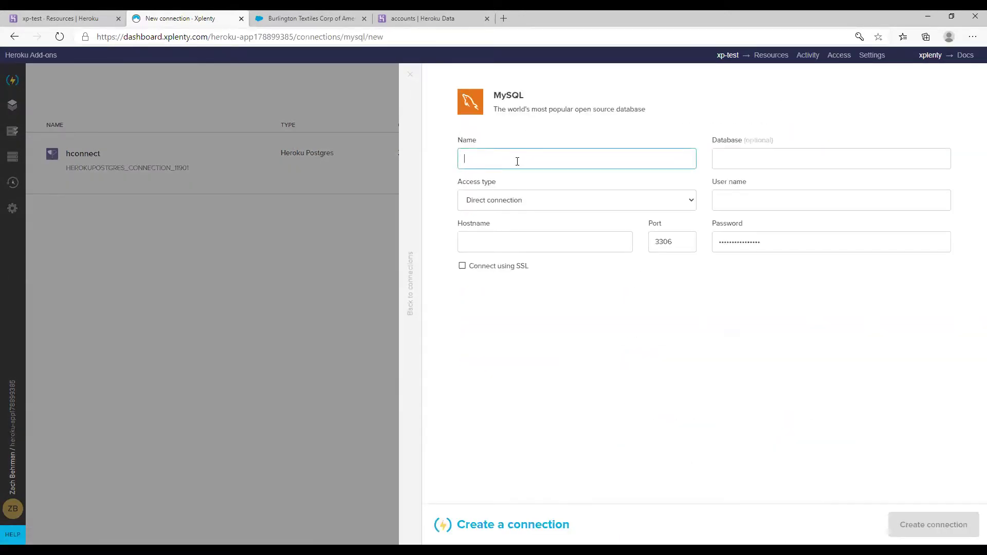
{"action": "type", "text": "example db"}
{"action": "key", "text": "Tab"}
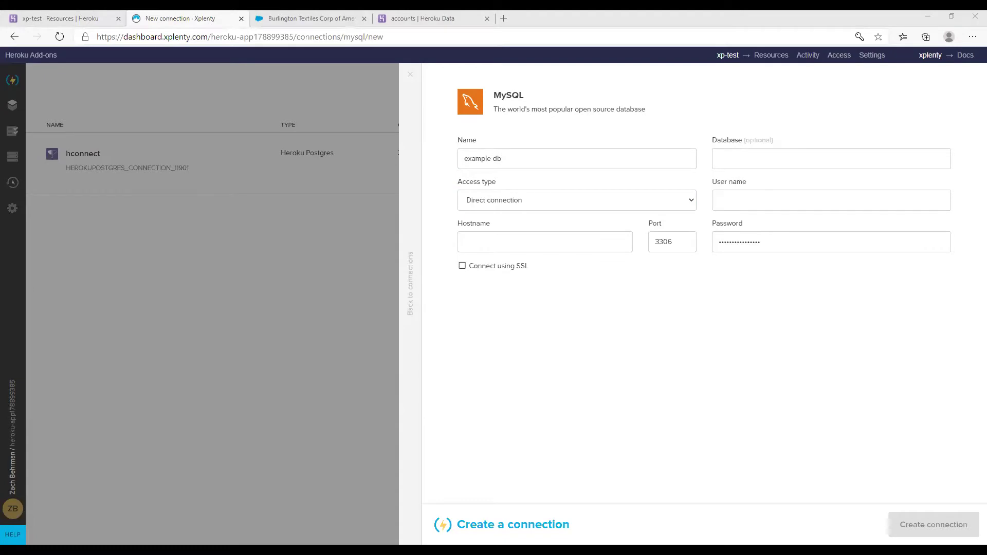
Fill in the RDS hostname, user name and password, then test and create the connection
{"action": "left_click", "coordinate": [553, 242]}
{"action": "key", "text": "ctrl+v"}
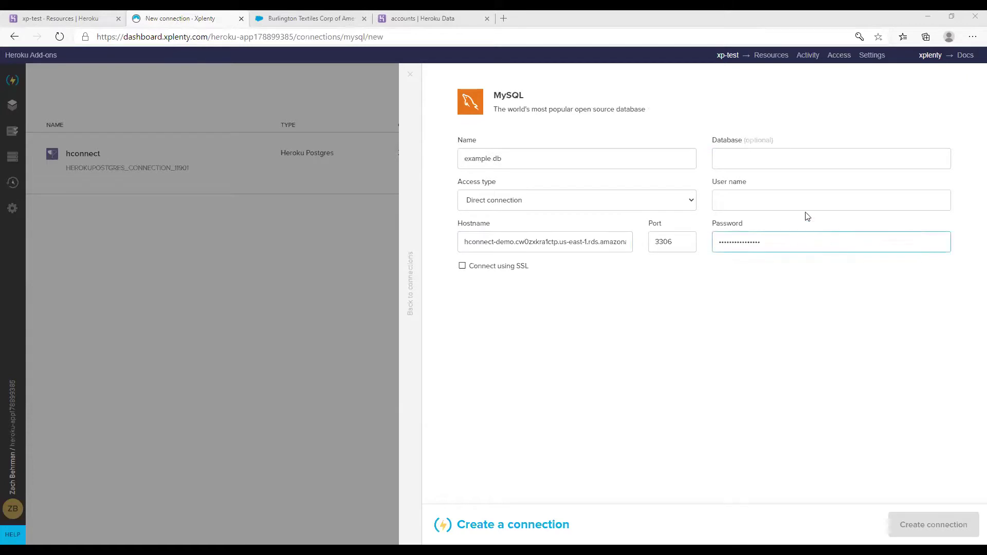
{"action": "left_click", "coordinate": [796, 198]}
{"action": "type", "text": "zbdemo"}
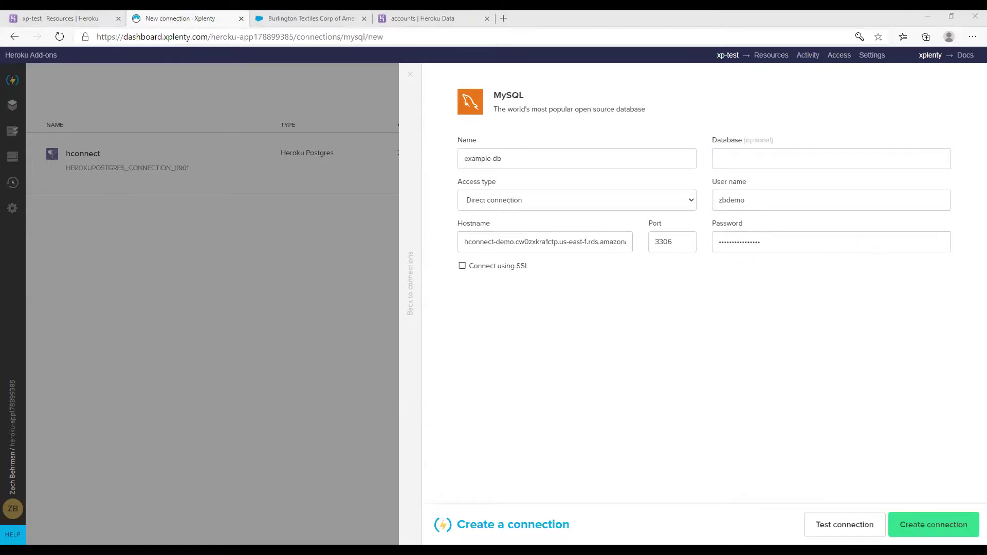
{"action": "left_click", "coordinate": [786, 242]}
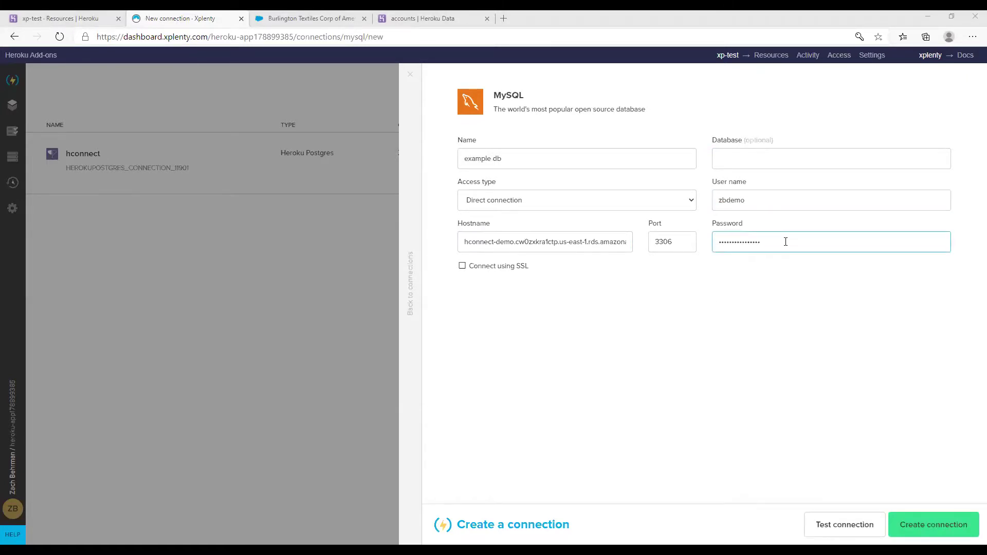
{"action": "left_click", "coordinate": [863, 530]}
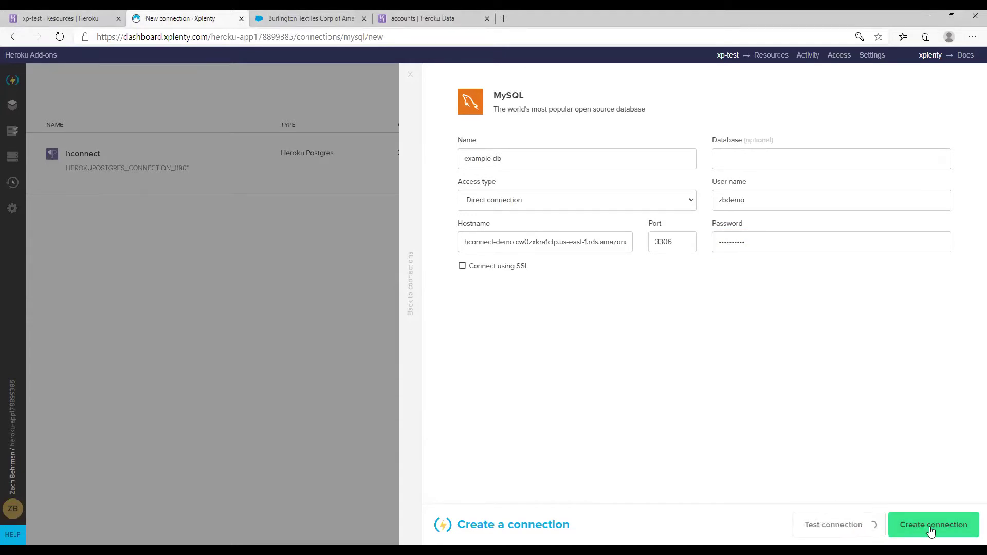
{"action": "left_click", "coordinate": [920, 529]}
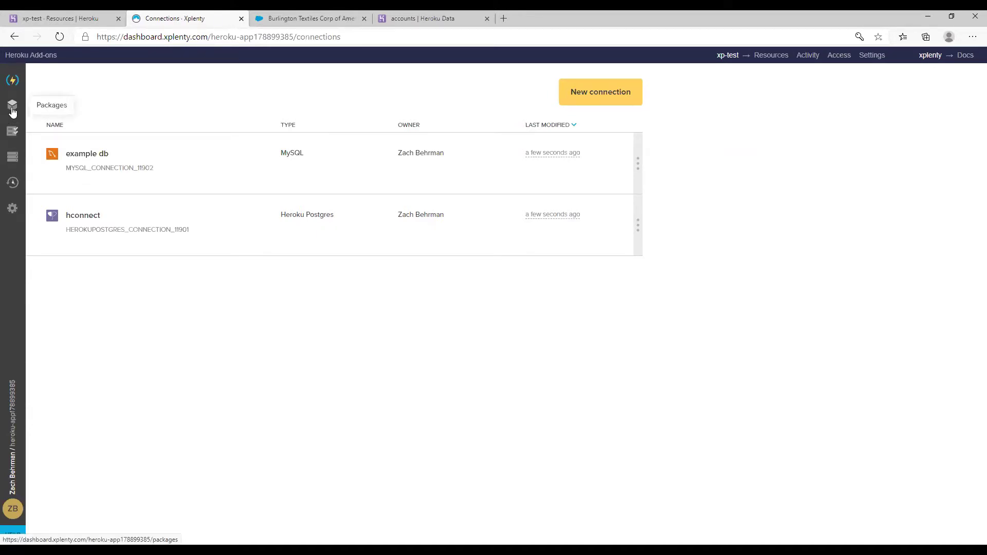
Start a new package from the Packages page and view the available package types
{"action": "left_click", "coordinate": [13, 112]}
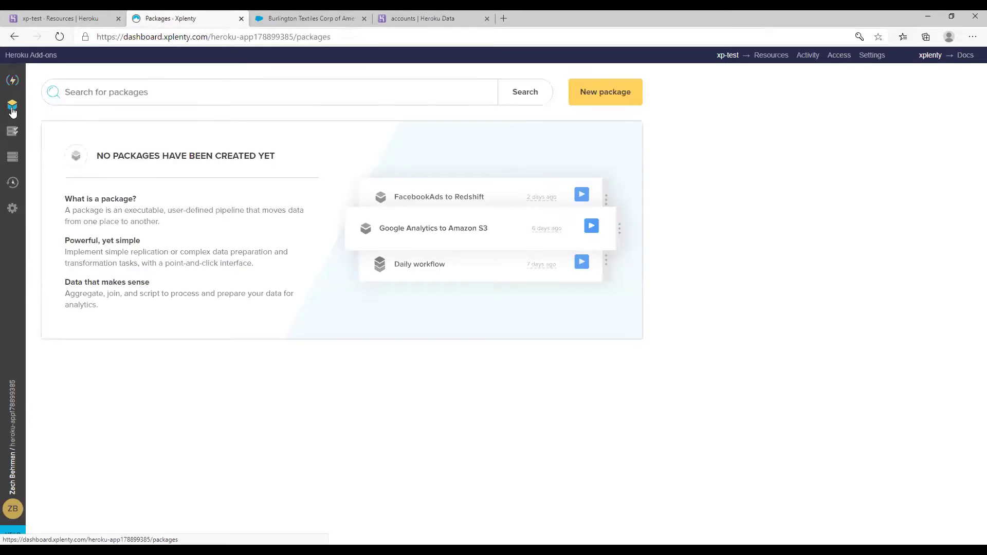
{"action": "left_click", "coordinate": [148, 93]}
{"action": "left_click", "coordinate": [620, 106]}
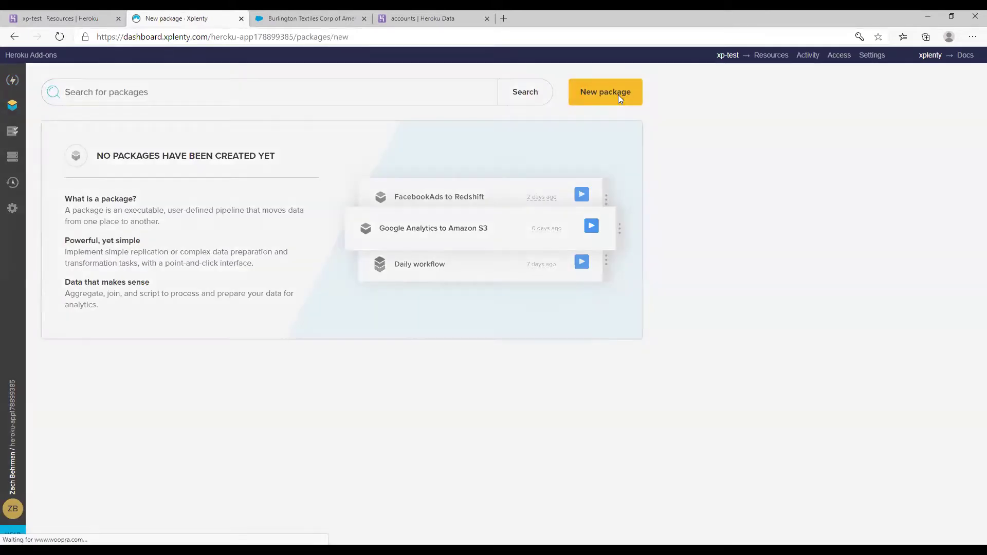
{"action": "left_click", "coordinate": [677, 173]}
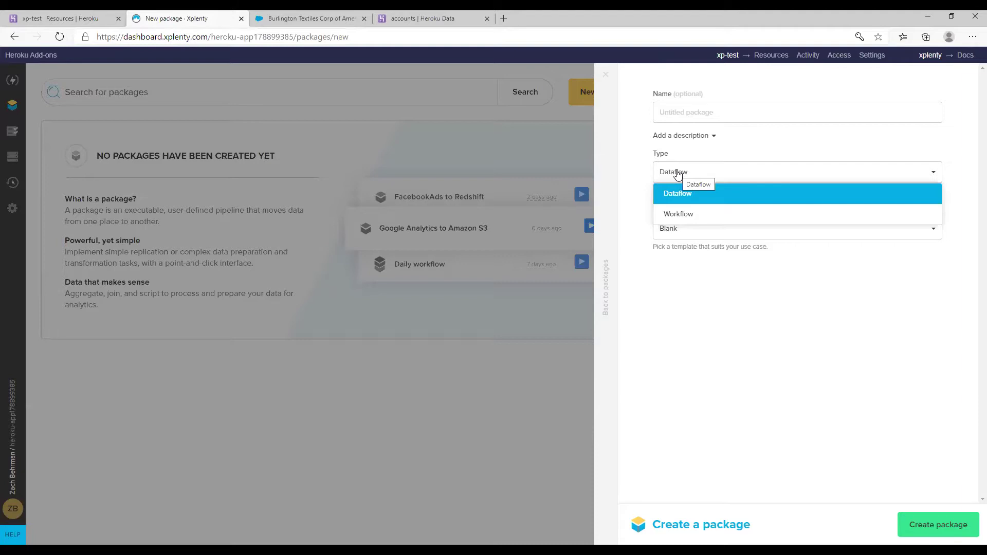
Create a Dataflow package named 'example'
{"action": "left_click", "coordinate": [669, 200]}
{"action": "left_click", "coordinate": [675, 119]}
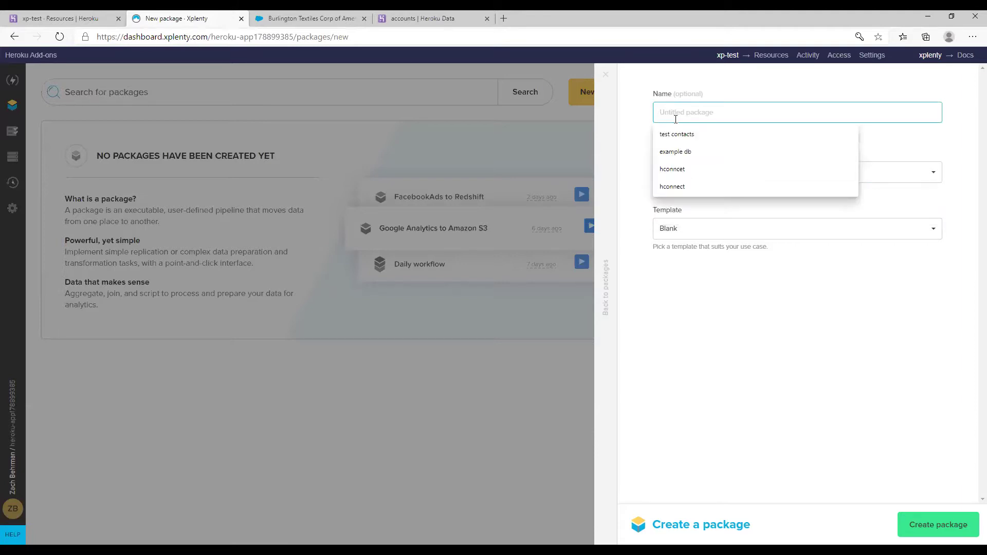
{"action": "type", "text": "example"}
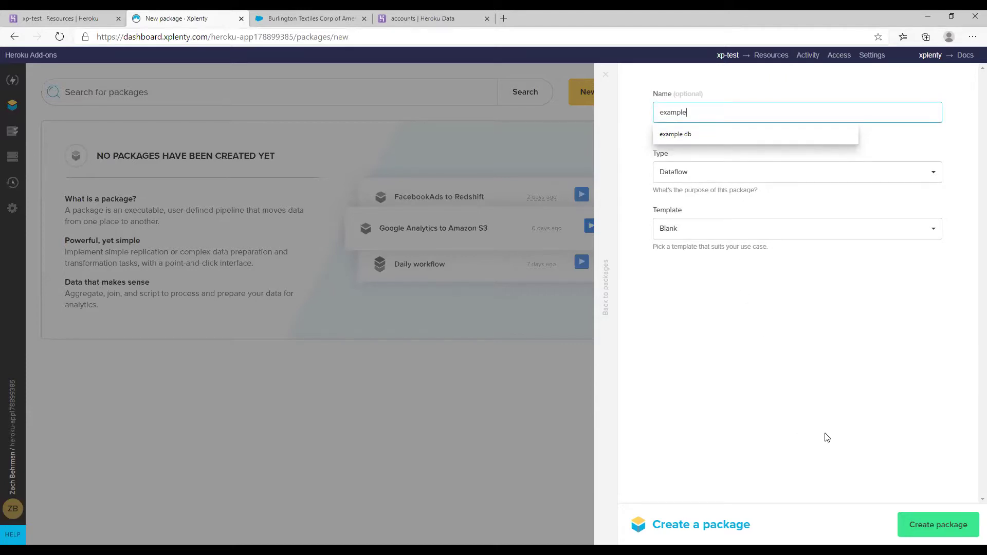
{"action": "left_click", "coordinate": [920, 528]}
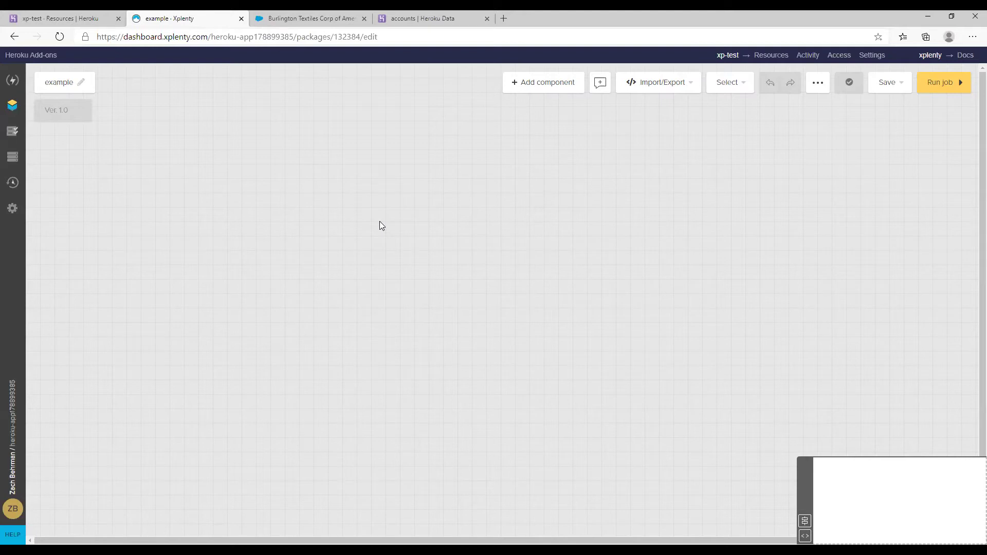
Switch to the accounts dataclip in Heroku Data to view its 11 account rows
{"action": "left_click", "coordinate": [412, 21]}
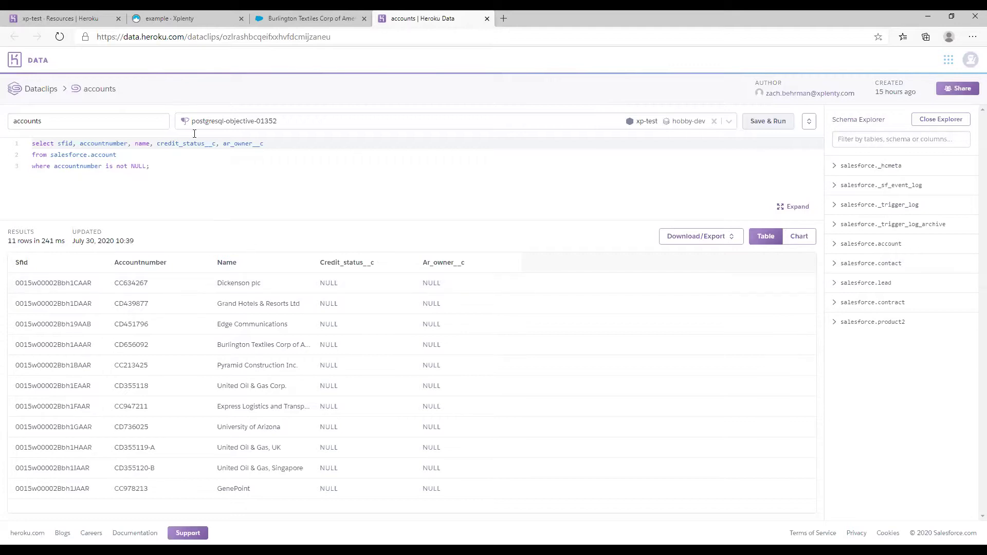
Add a Database source, database_1, to the example package canvas and open its settings
{"action": "left_click", "coordinate": [192, 19]}
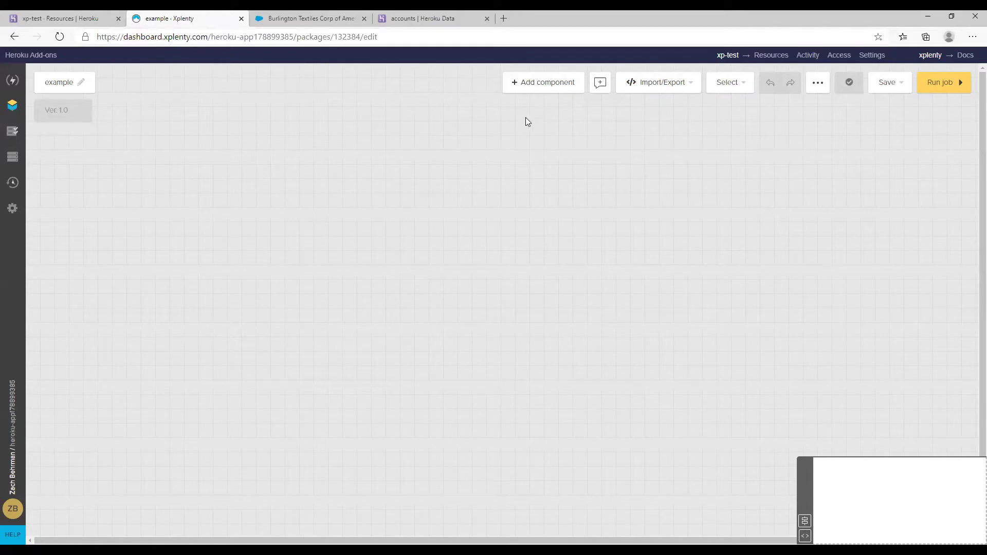
{"action": "left_click", "coordinate": [537, 85]}
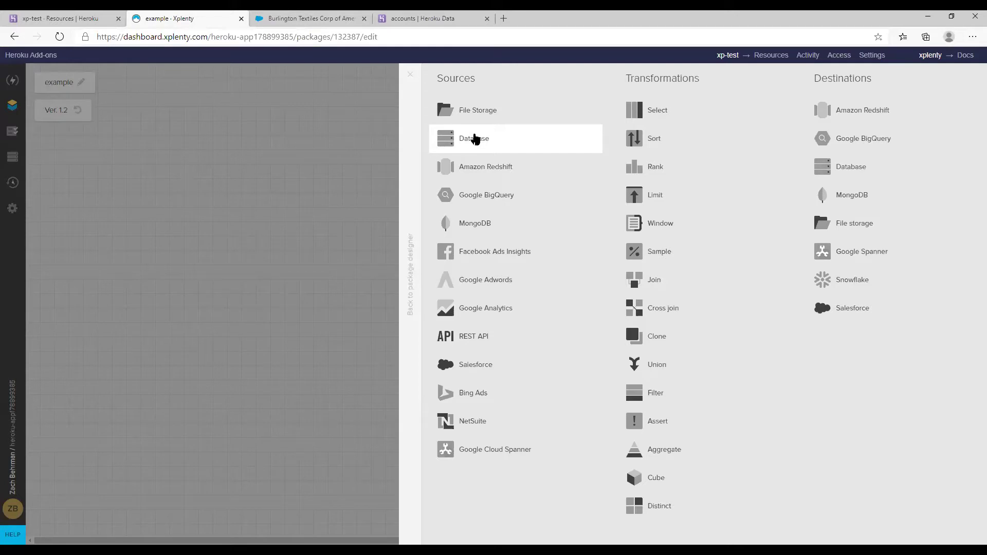
{"action": "left_click", "coordinate": [475, 139]}
{"action": "left_click_drag", "start_coordinate": [539, 123], "coordinate": [393, 131]}
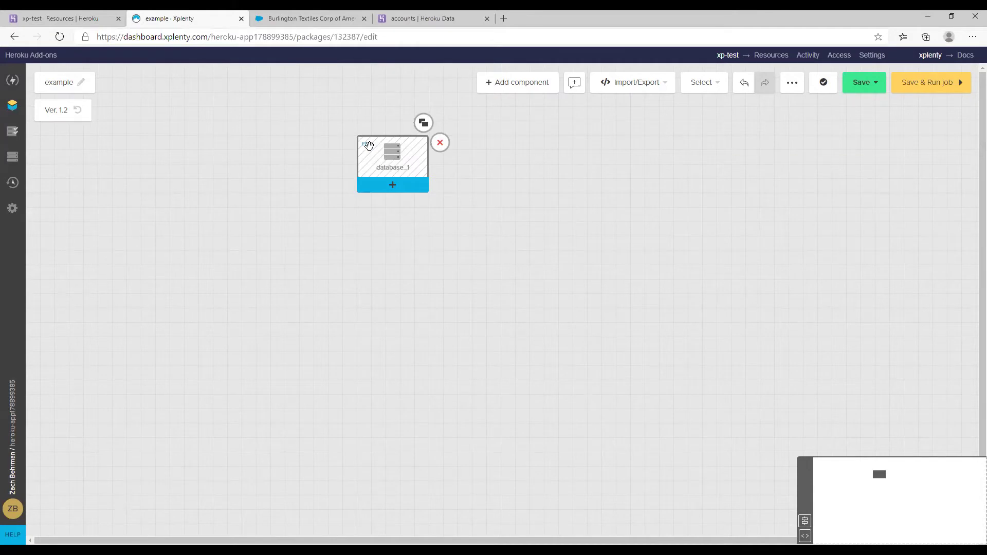
{"action": "left_click", "coordinate": [369, 146]}
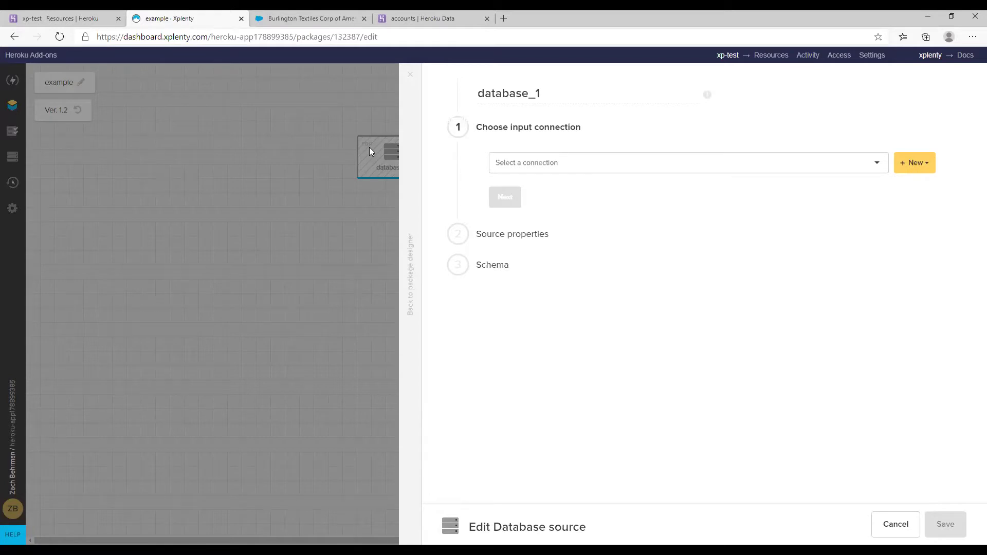
Point database_1 at the example db connection with schema northwind and table Customers
{"action": "left_click", "coordinate": [619, 162]}
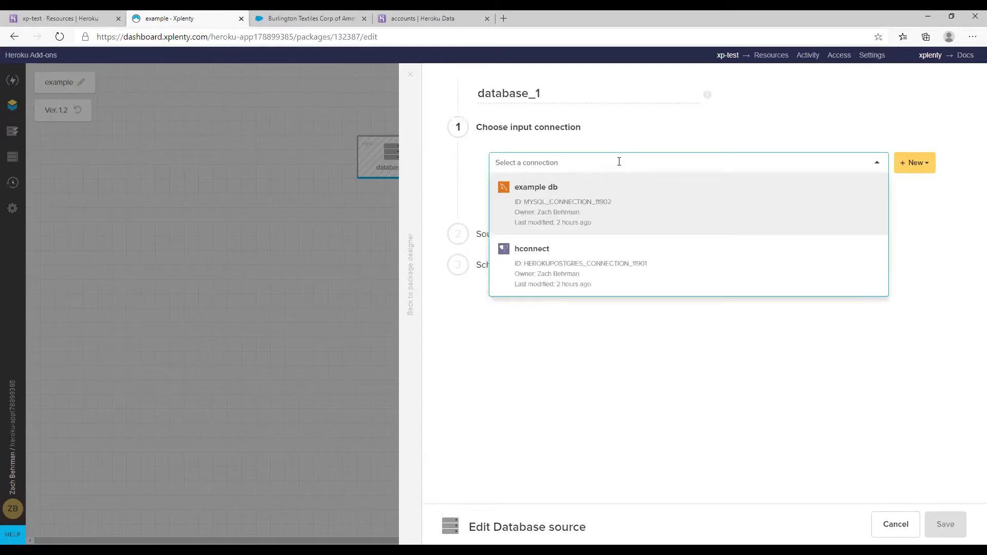
{"action": "left_click", "coordinate": [566, 216]}
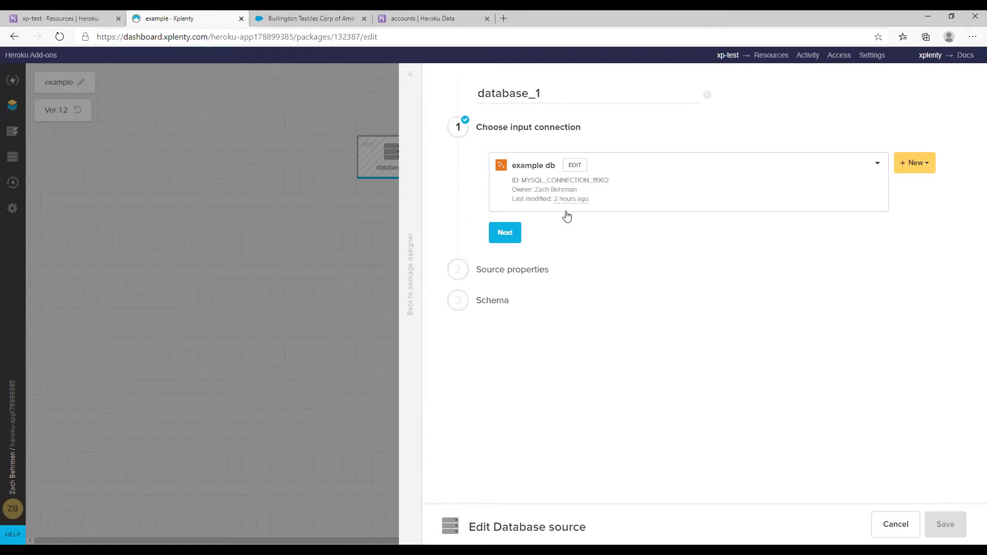
{"action": "left_click", "coordinate": [510, 231]}
{"action": "left_click", "coordinate": [519, 246]}
{"action": "type", "text": "northwind"}
{"action": "key", "text": "Tab"}
{"action": "type", "text": "customers"}
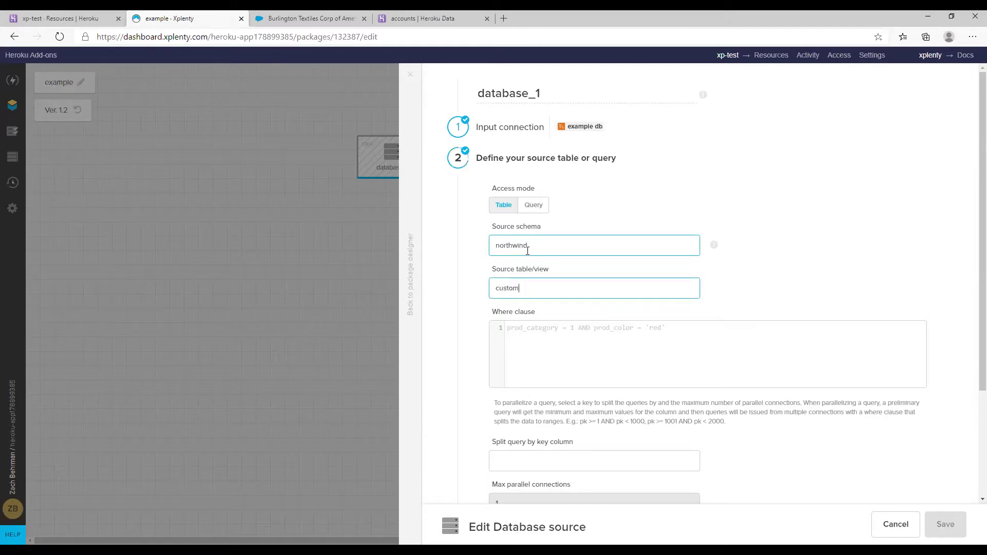
{"action": "left_click", "coordinate": [497, 289]}
{"action": "key", "text": "Delete"}
{"action": "type", "text": "C"}
{"action": "scroll", "coordinate": [599, 342], "scroll_direction": "down", "scroll_amount": 3}
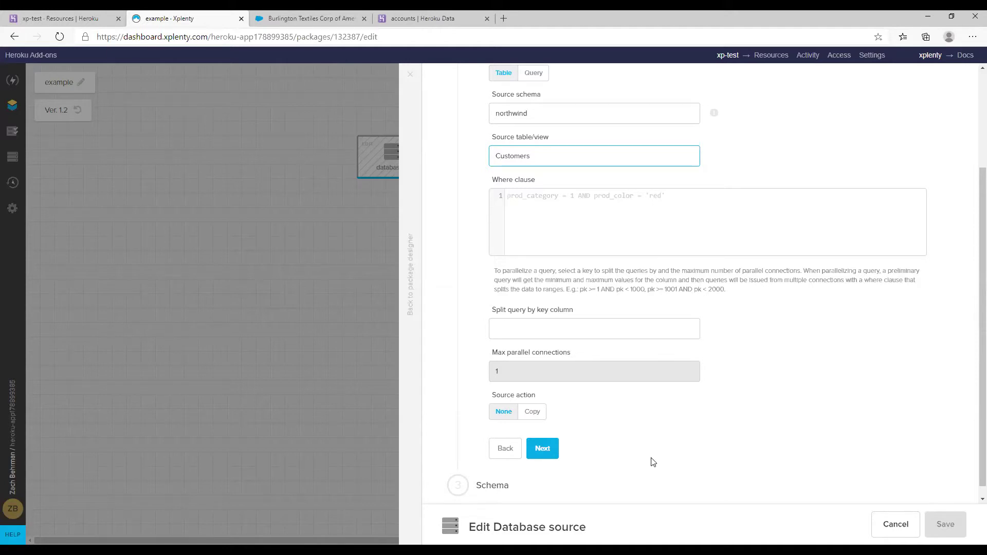
{"action": "left_click", "coordinate": [546, 456]}
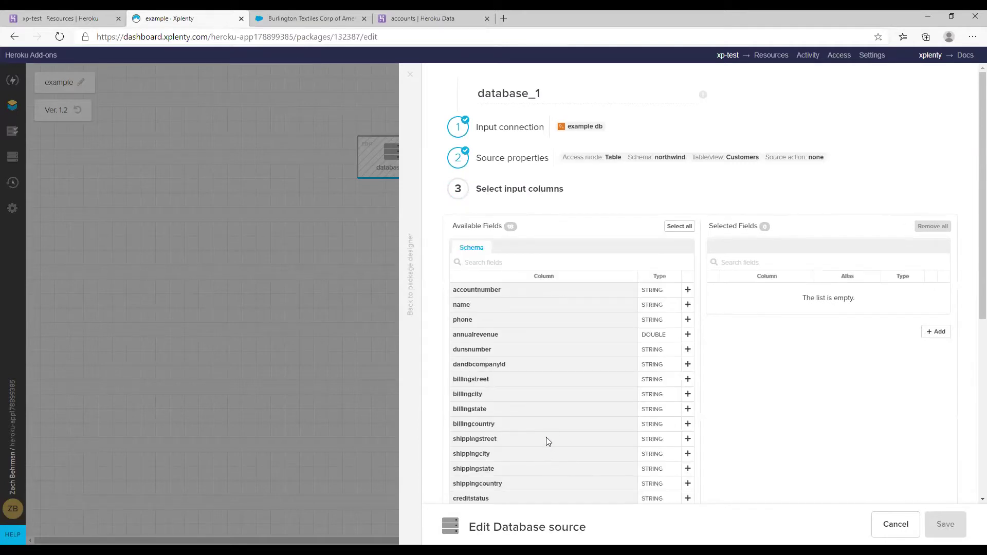
Select creditstatus, finrep and sfId as database_1's input fields, preview the data and save
{"action": "scroll", "coordinate": [558, 389], "scroll_direction": "down", "scroll_amount": 2}
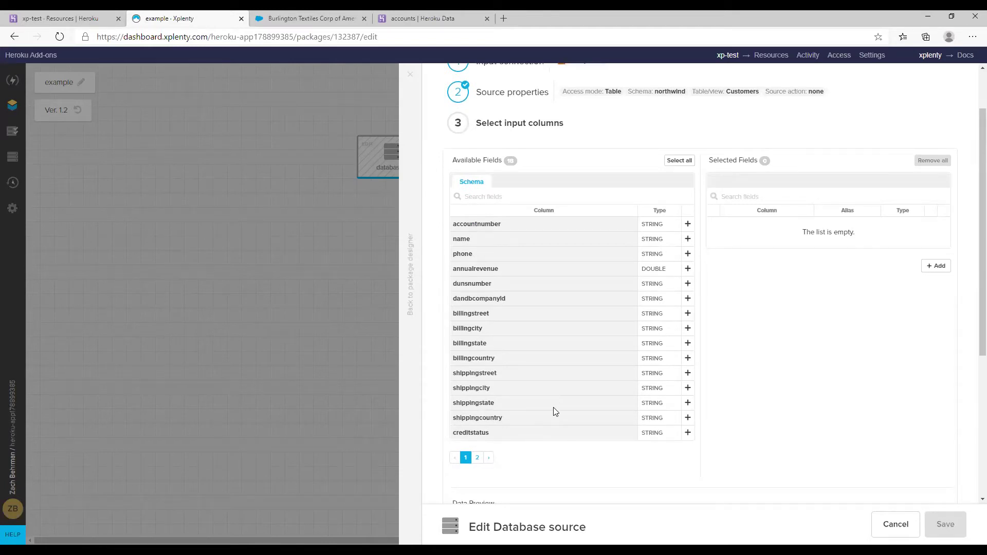
{"action": "left_click", "coordinate": [687, 433]}
{"action": "left_click", "coordinate": [478, 458]}
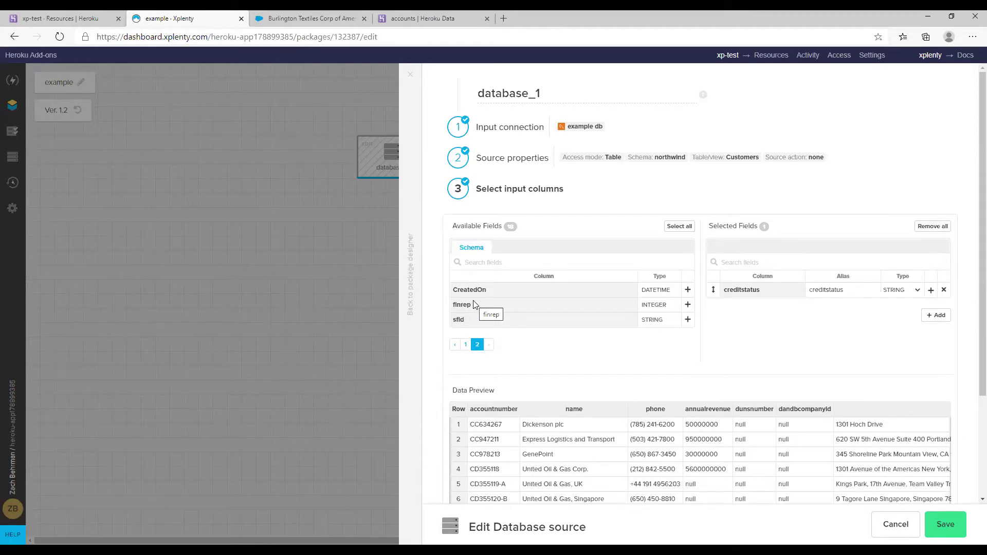
{"action": "left_click", "coordinate": [687, 305]}
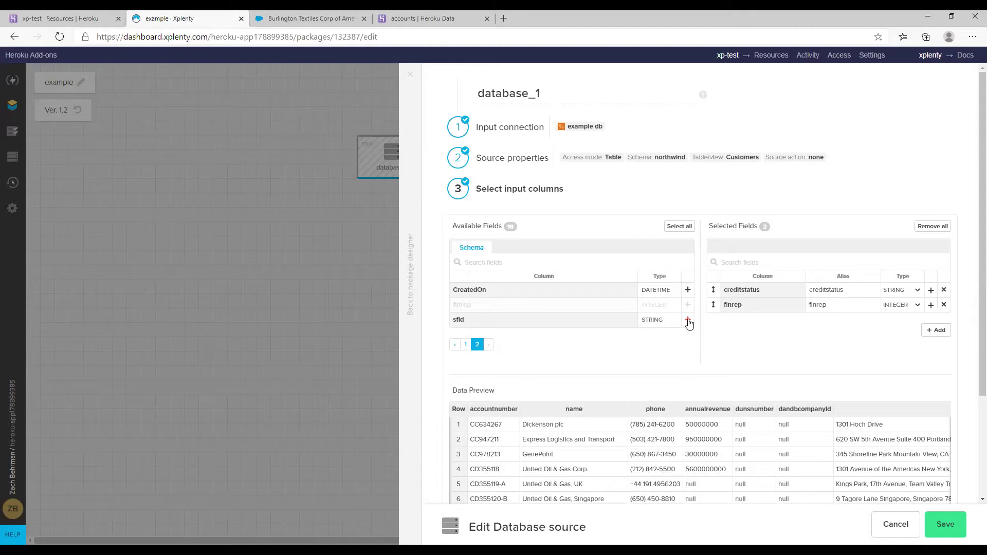
{"action": "left_click", "coordinate": [688, 319]}
{"action": "scroll", "coordinate": [728, 355], "scroll_direction": "down", "scroll_amount": 3}
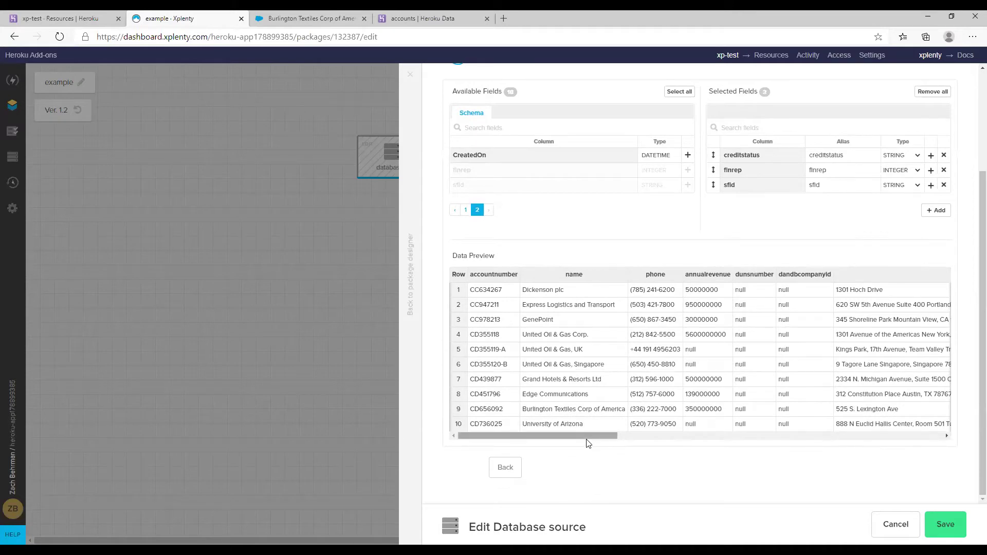
{"action": "left_click_drag", "start_coordinate": [586, 437], "coordinate": [937, 442]}
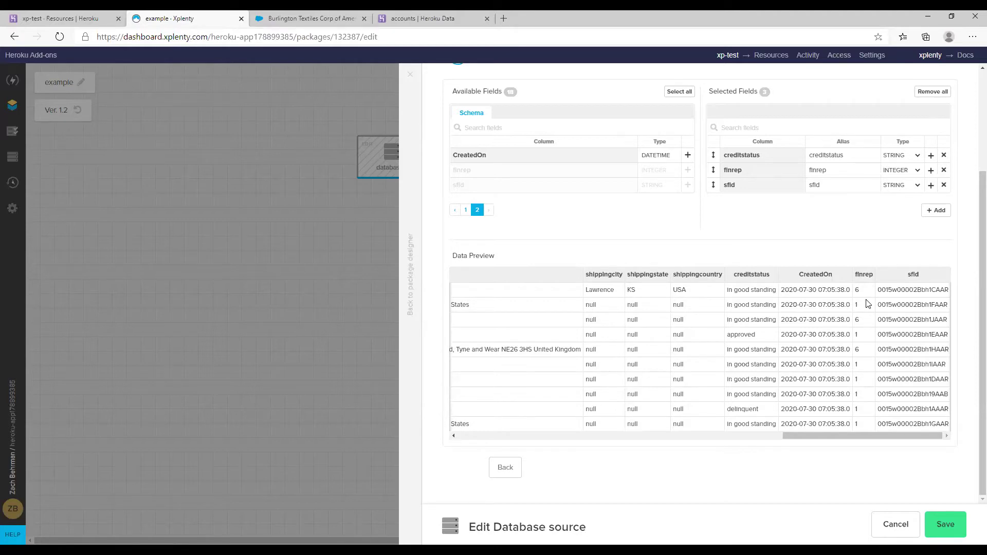
{"action": "left_click", "coordinate": [937, 522]}
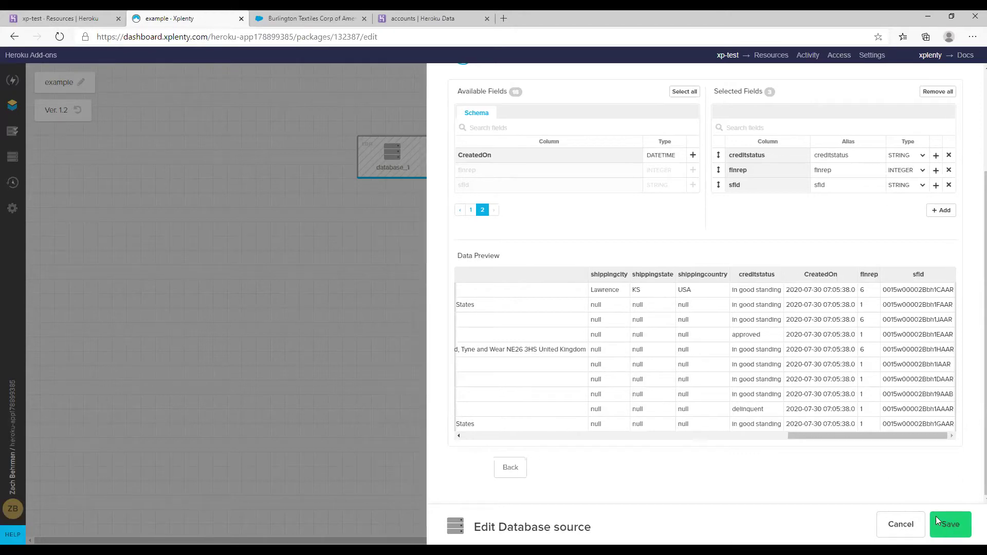
{"action": "left_click", "coordinate": [539, 81]}
Add a second Database source, database_2, reading northwind's employees table via example db
{"action": "left_click", "coordinate": [486, 139]}
{"action": "left_click_drag", "start_coordinate": [561, 150], "coordinate": [513, 154]}
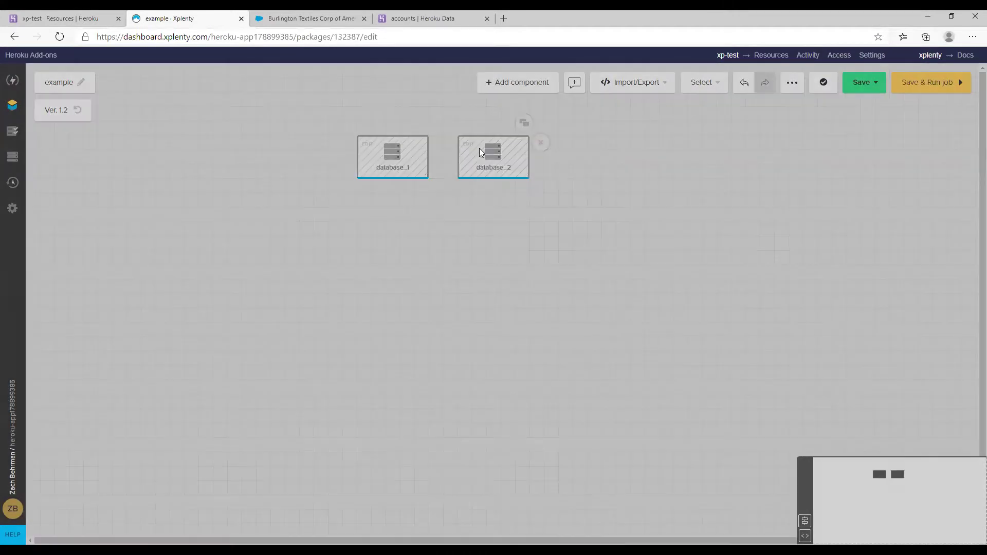
{"action": "left_click", "coordinate": [479, 151]}
{"action": "left_click", "coordinate": [531, 163]}
{"action": "left_click", "coordinate": [522, 200]}
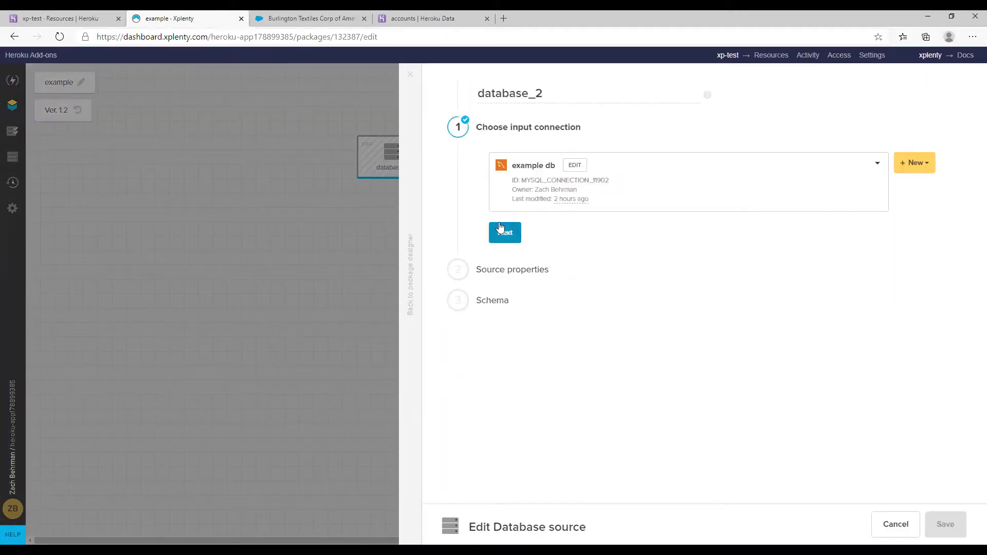
{"action": "left_click", "coordinate": [500, 226]}
{"action": "left_click", "coordinate": [539, 252]}
{"action": "type", "text": "northwind"}
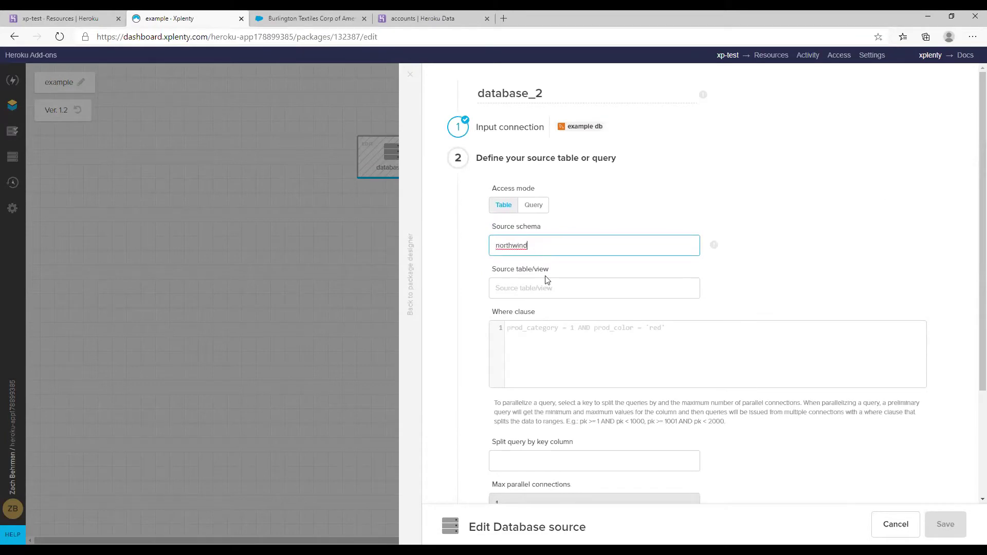
{"action": "left_click", "coordinate": [525, 286]}
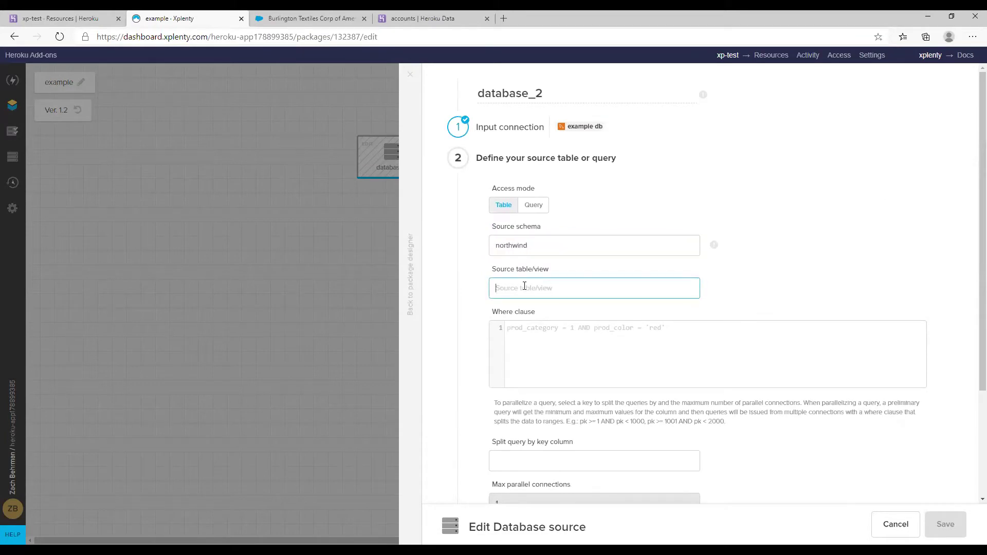
{"action": "type", "text": "employees"}
Select EmployeeID, FirstName and LastName as database_2's fields and save it
{"action": "scroll", "coordinate": [610, 449], "scroll_direction": "down", "scroll_amount": 3}
{"action": "left_click", "coordinate": [544, 456]}
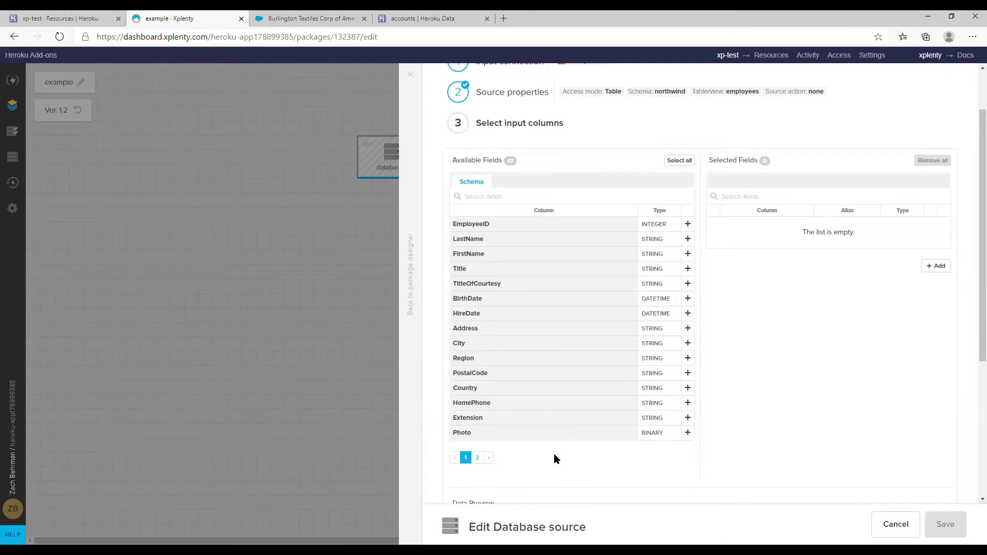
{"action": "left_click", "coordinate": [688, 225]}
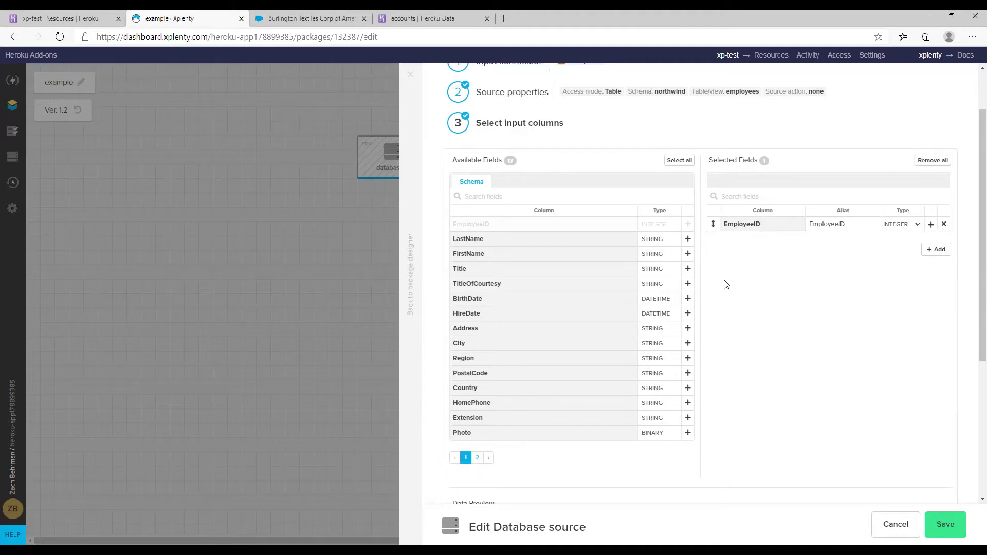
{"action": "left_click", "coordinate": [688, 254]}
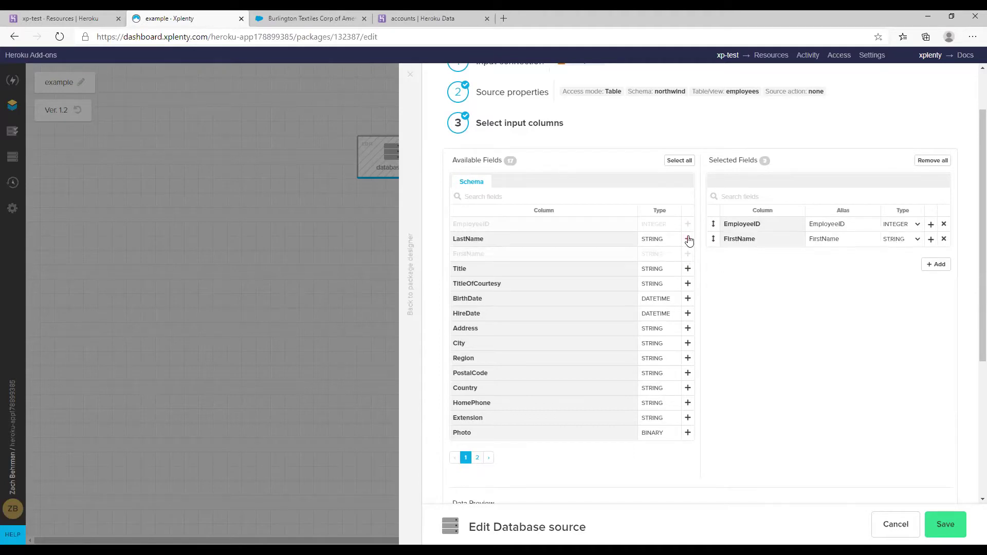
{"action": "left_click", "coordinate": [688, 239]}
{"action": "scroll", "coordinate": [805, 321], "scroll_direction": "down", "scroll_amount": 3}
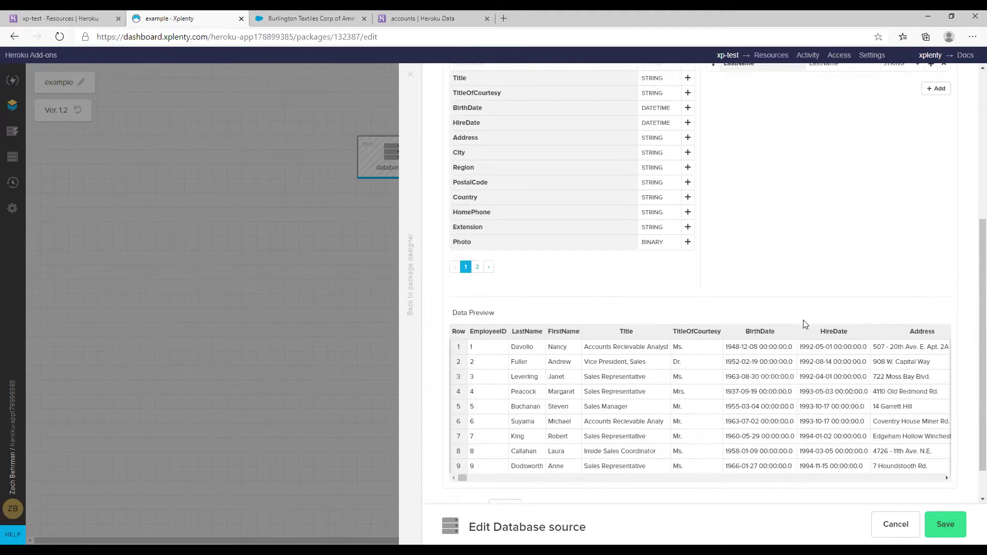
{"action": "left_click", "coordinate": [932, 531]}
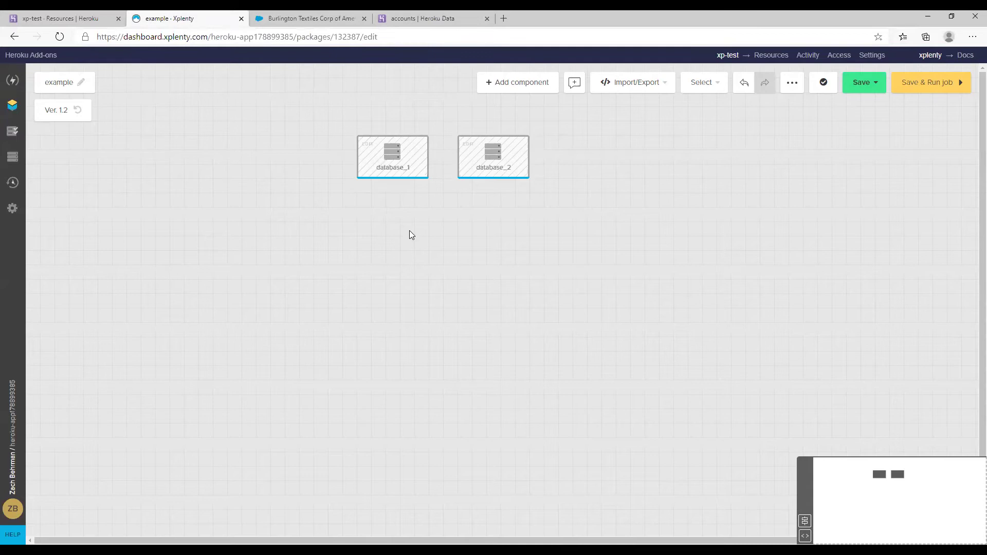
Add a Join component, join_3, and connect database_1 and database_2 into it
{"action": "left_click", "coordinate": [496, 82]}
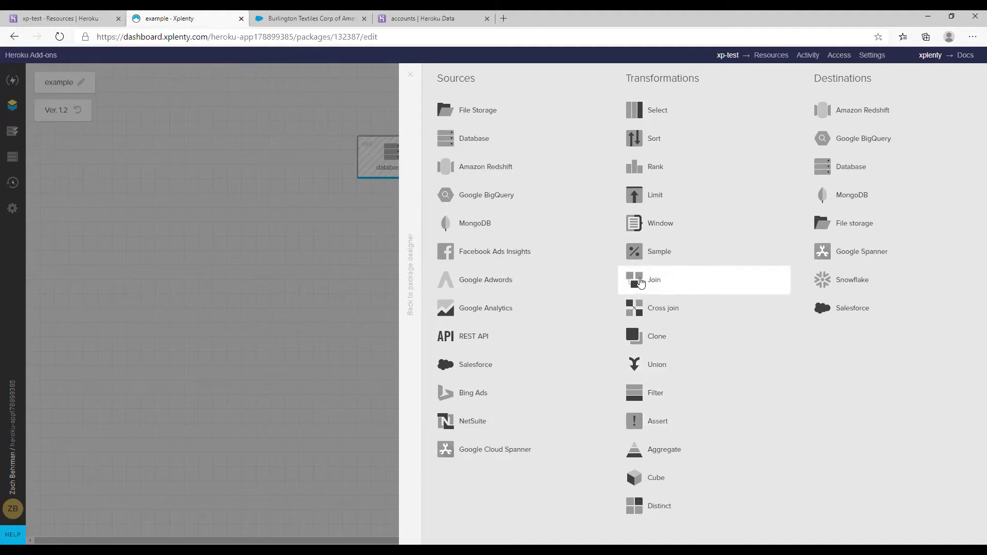
{"action": "left_click", "coordinate": [644, 283]}
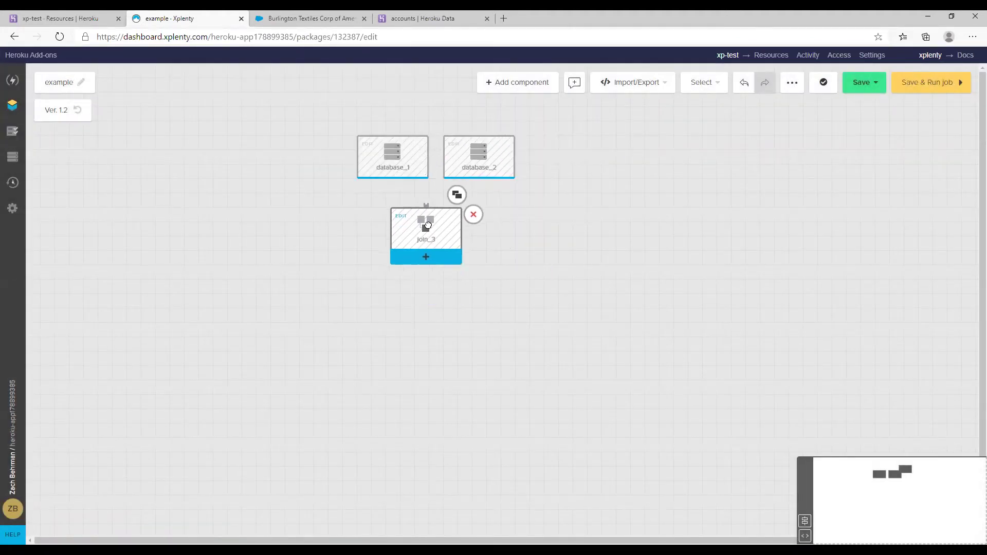
{"action": "left_click_drag", "start_coordinate": [392, 181], "coordinate": [440, 258]}
{"action": "left_click_drag", "start_coordinate": [479, 181], "coordinate": [436, 268]}
Make join_3 a Left join keyed on finrep to EmployeeID, and save it
{"action": "left_click", "coordinate": [410, 245]}
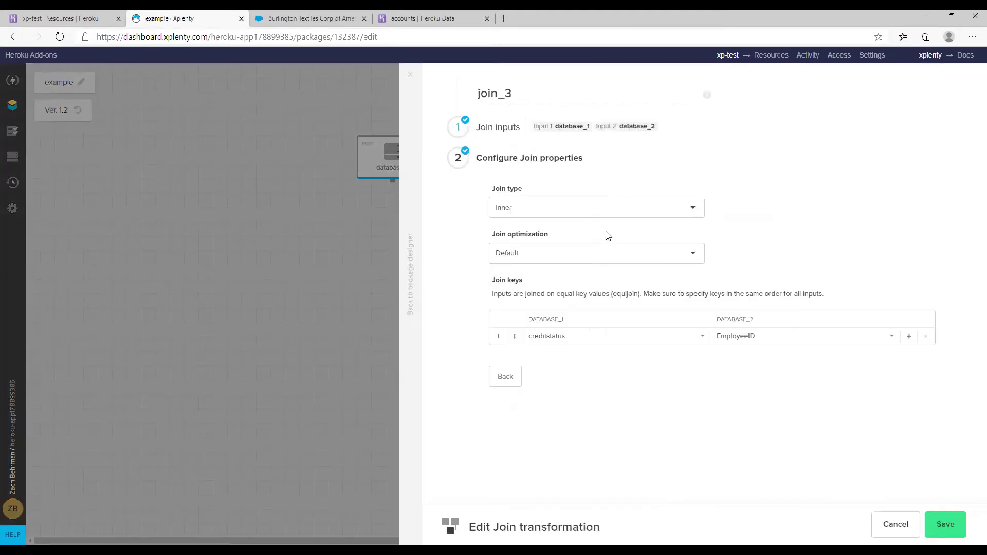
{"action": "left_click", "coordinate": [585, 209]}
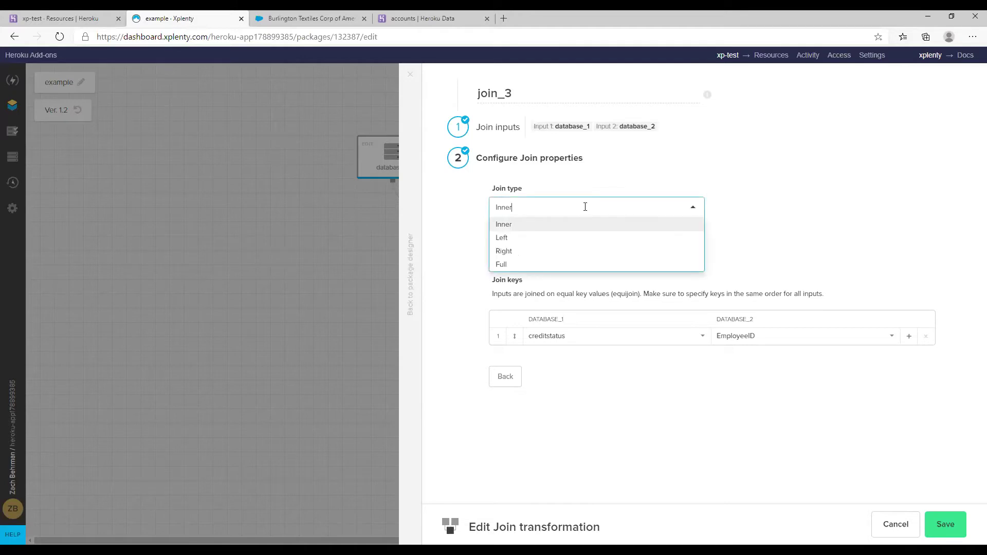
{"action": "left_click", "coordinate": [572, 238]}
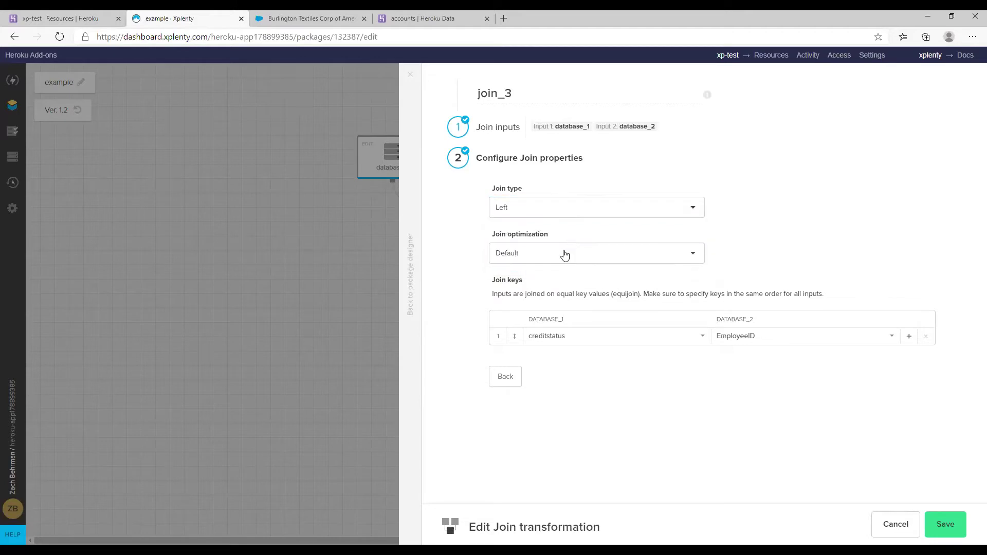
{"action": "left_click", "coordinate": [697, 339]}
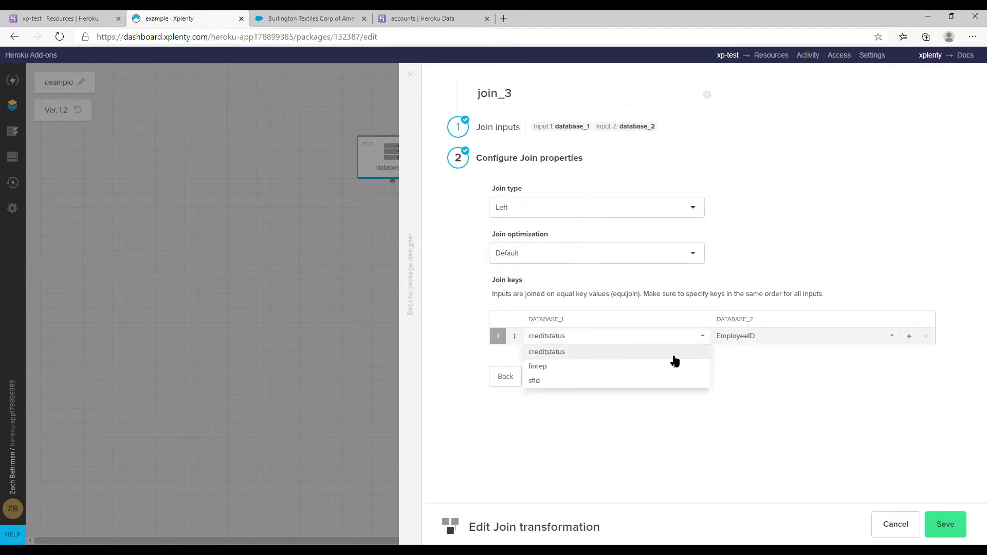
{"action": "left_click", "coordinate": [607, 367]}
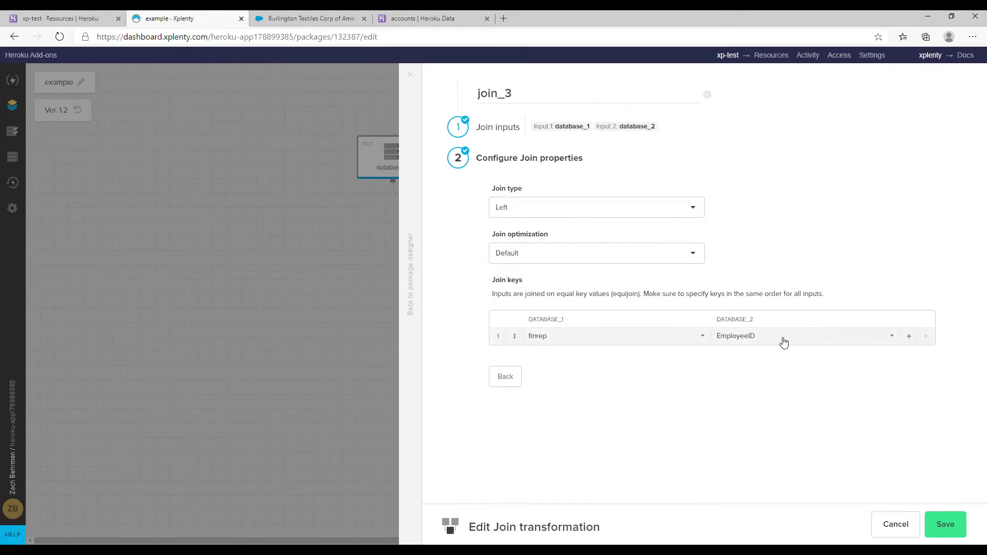
{"action": "left_click", "coordinate": [949, 533]}
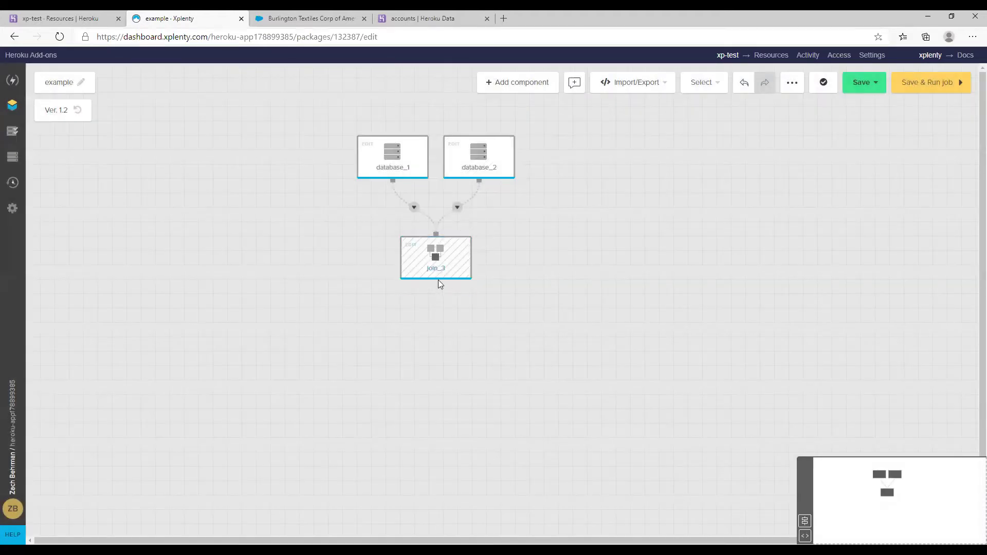
{"action": "left_click", "coordinate": [434, 287]}
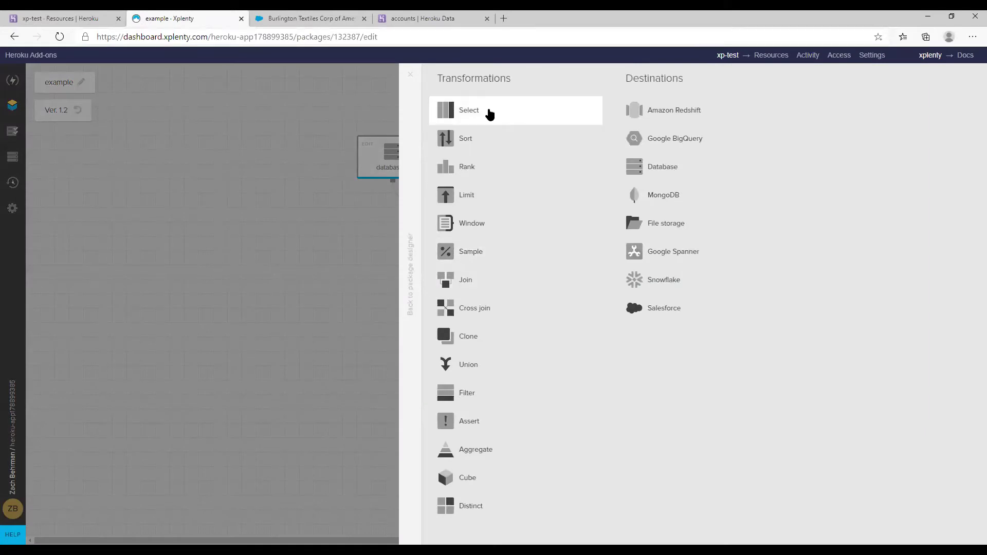
Add a Select transformation, select_4, after join_3
{"action": "left_click", "coordinate": [488, 115]}
{"action": "left_click", "coordinate": [421, 335]}
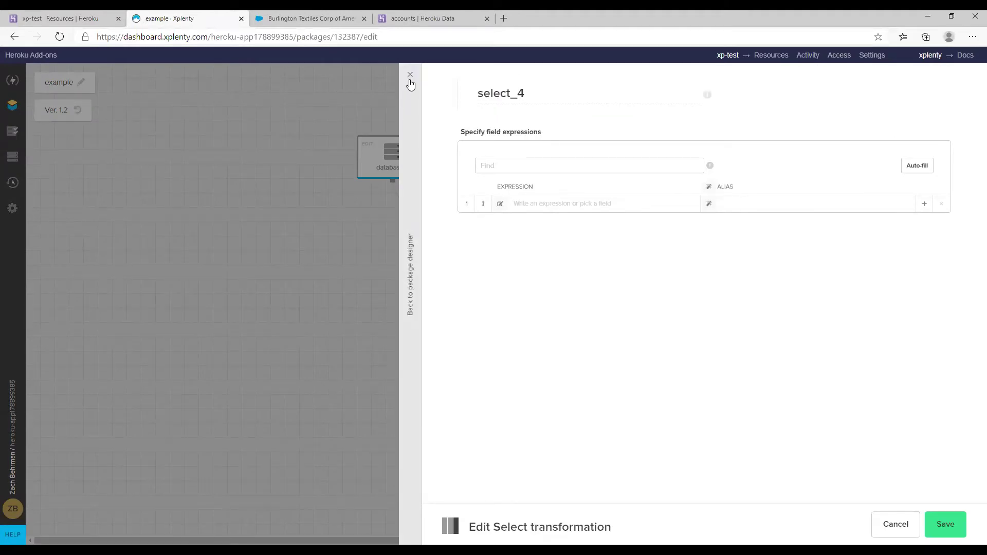
{"action": "left_click", "coordinate": [410, 74]}
Reopen database_2's source settings, showing example db and the employees table
{"action": "left_click", "coordinate": [517, 82]}
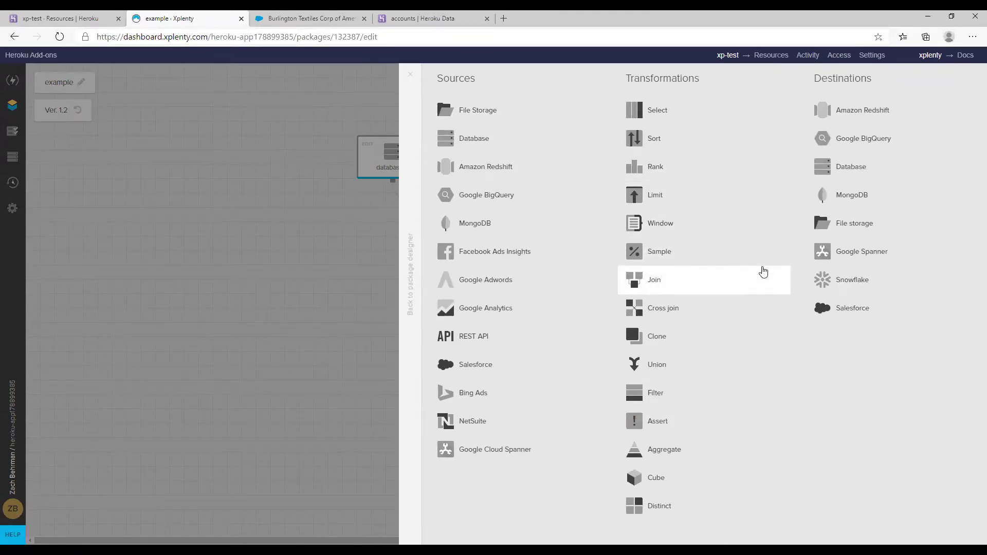
{"action": "left_click", "coordinate": [410, 75]}
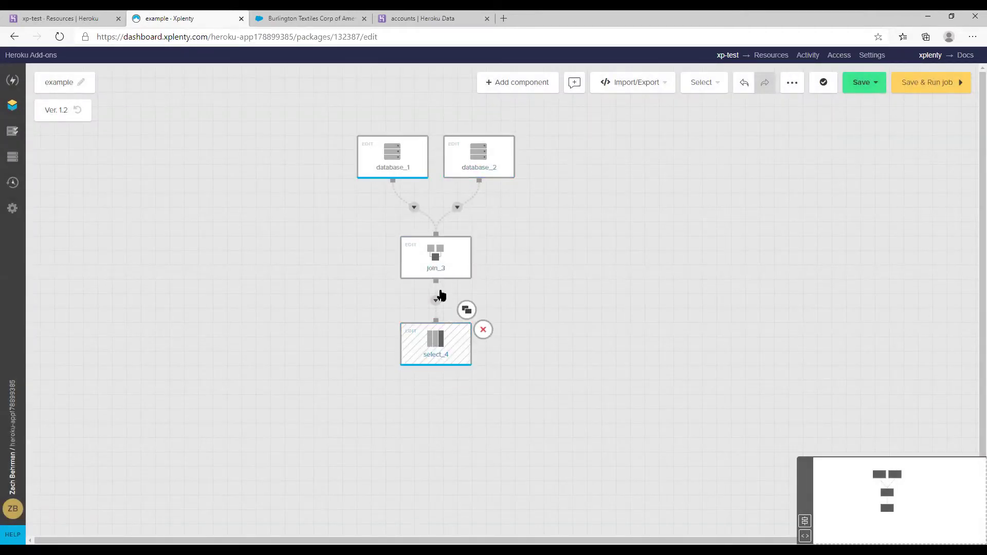
{"action": "left_click", "coordinate": [468, 163]}
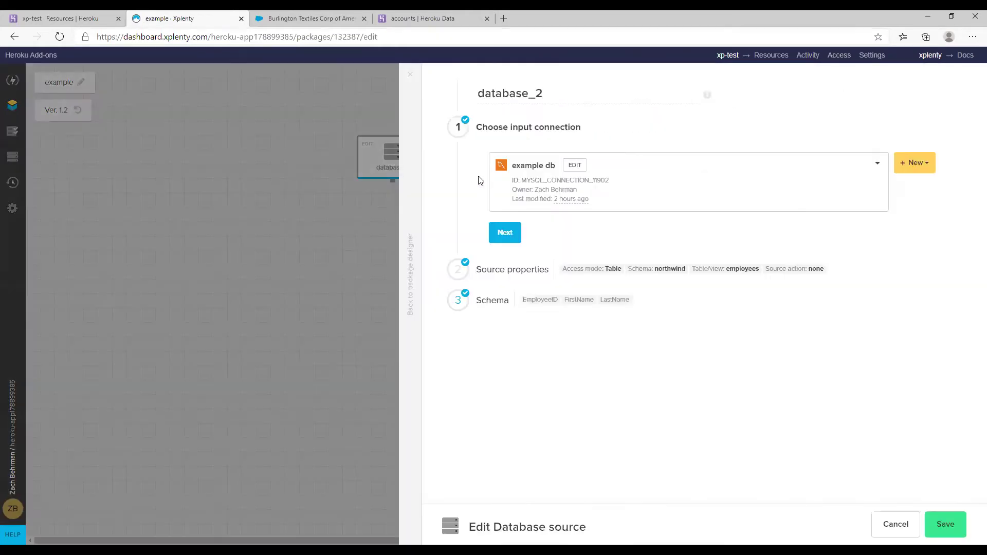
Check database_2's employees schema columns, then open select_4's empty Select transformation editor
{"action": "left_click", "coordinate": [513, 308]}
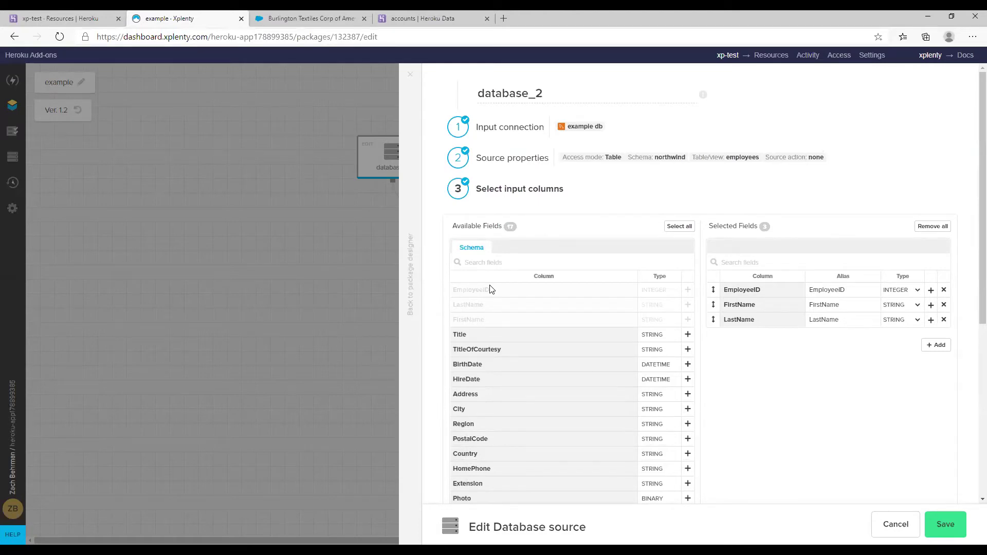
{"action": "left_click", "coordinate": [410, 74]}
{"action": "left_click", "coordinate": [421, 334]}
{"action": "left_click", "coordinate": [420, 335]}
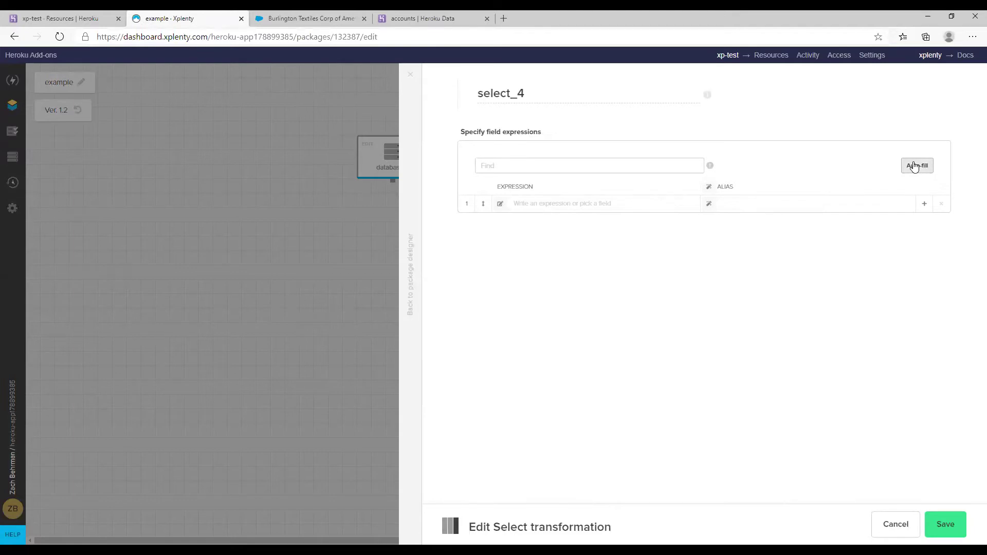
Auto-fill select_4 with six incoming fields and start a seventh row's expression
{"action": "left_click", "coordinate": [914, 166]}
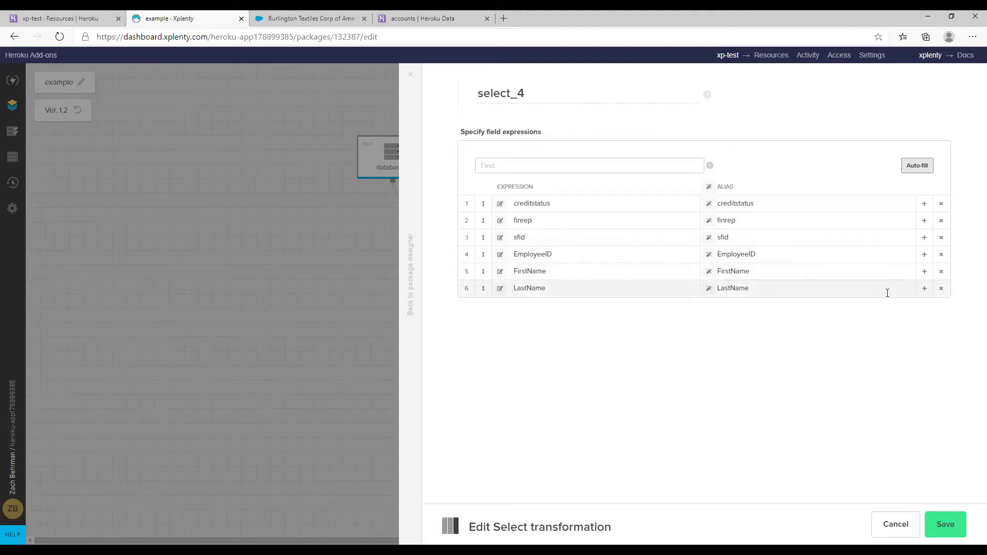
{"action": "left_click", "coordinate": [924, 289]}
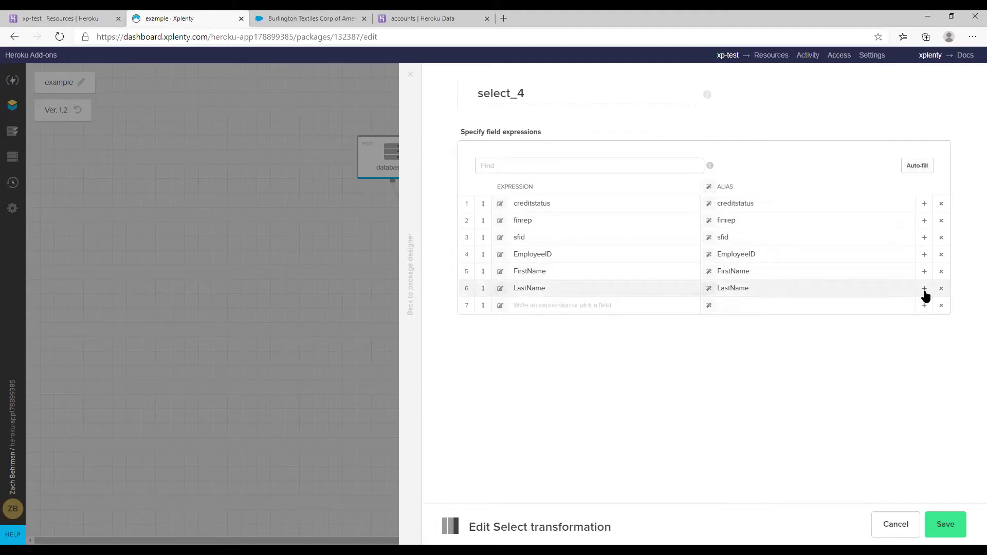
{"action": "left_click", "coordinate": [500, 306]}
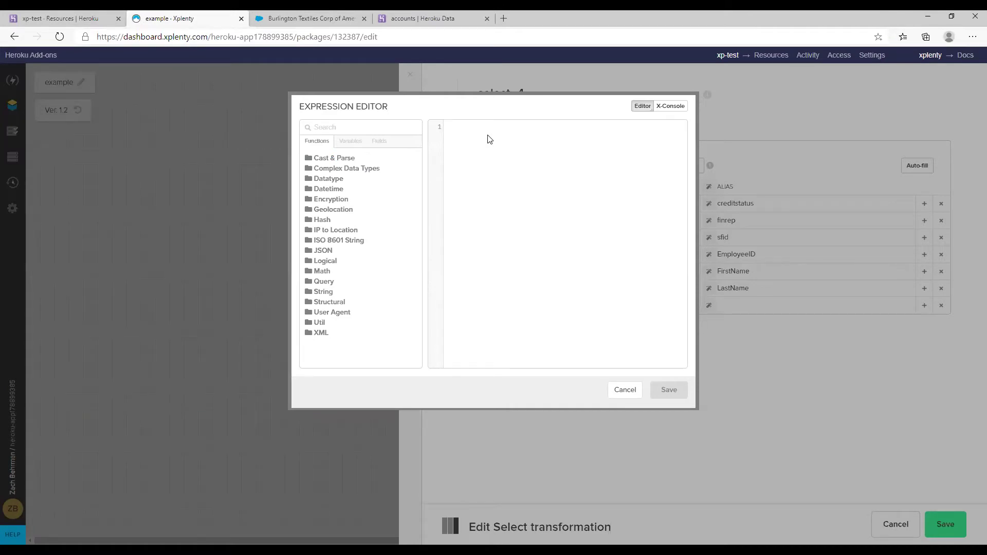
Build CONCAT(FirstName,' ',LastName) for row 7 from the Fields list and save it
{"action": "type", "text": "CONCA"}
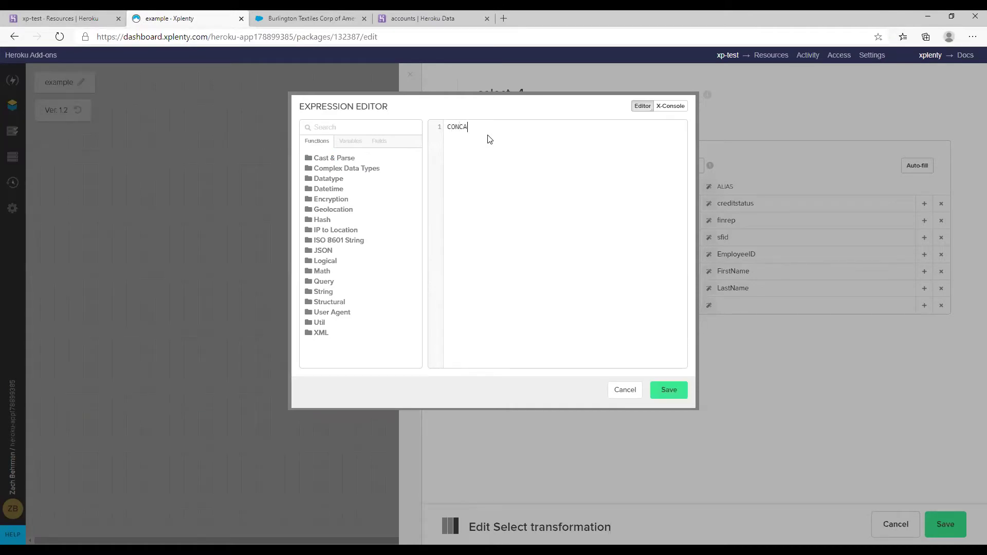
{"action": "type", "text": "T("}
{"action": "type", "text": "Concat"}
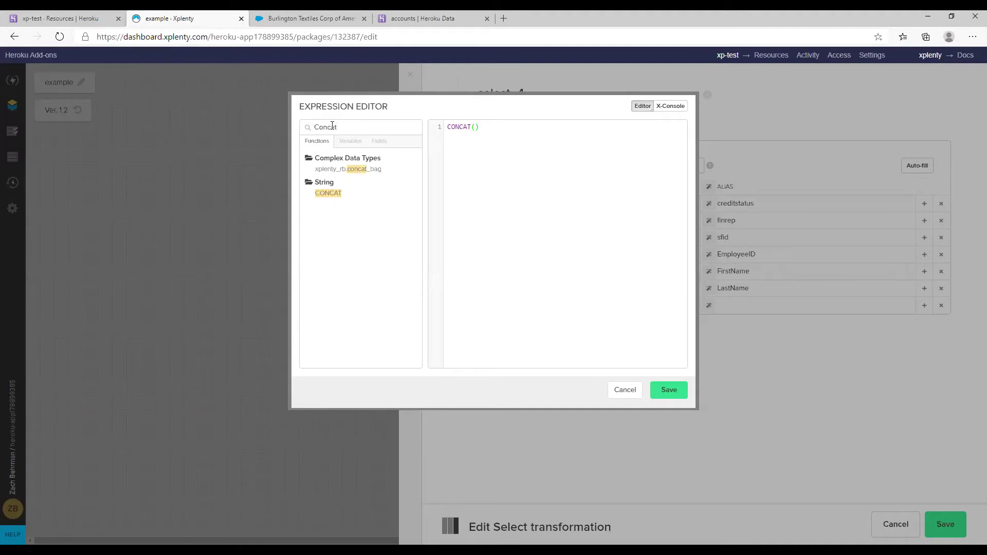
{"action": "mouse_move", "coordinate": [320, 202]}
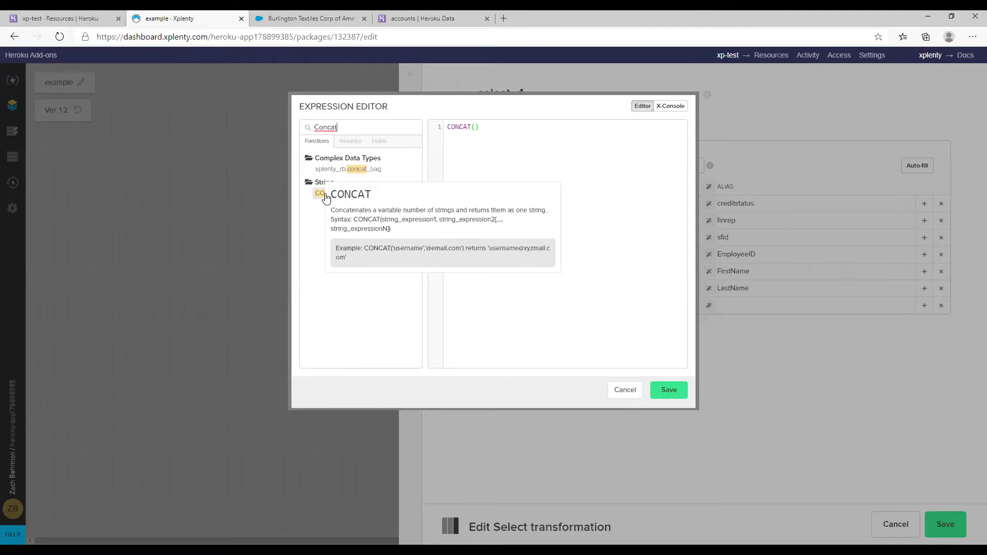
{"action": "left_click", "coordinate": [379, 142]}
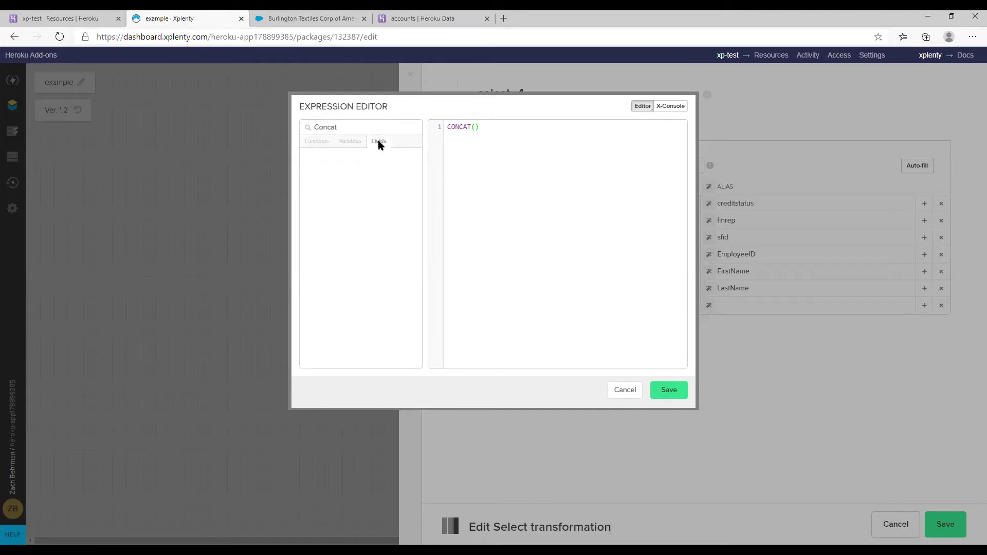
{"action": "left_click_drag", "start_coordinate": [376, 130], "coordinate": [300, 126]}
{"action": "key", "text": "BackSpace"}
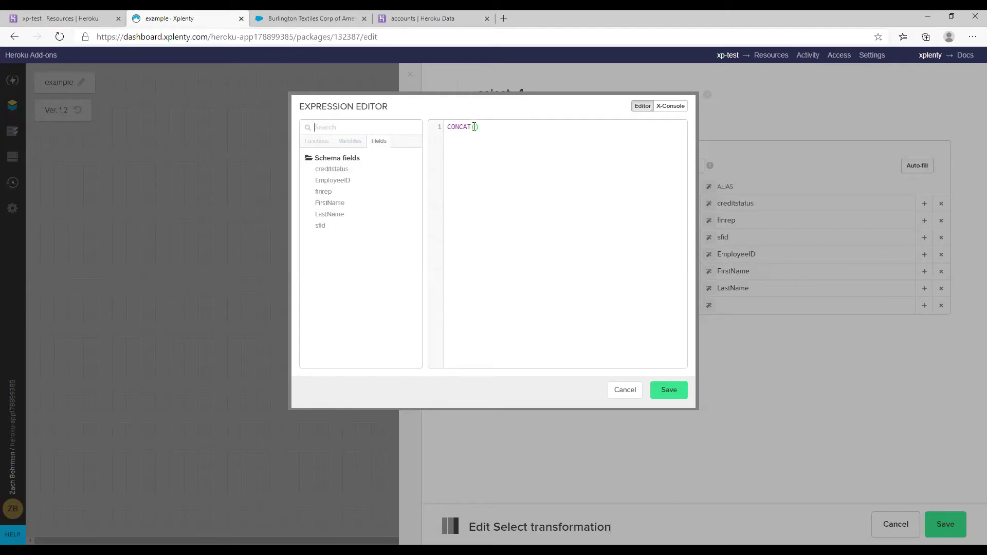
{"action": "double_click", "coordinate": [359, 204]}
{"action": "type", "text": ", "}
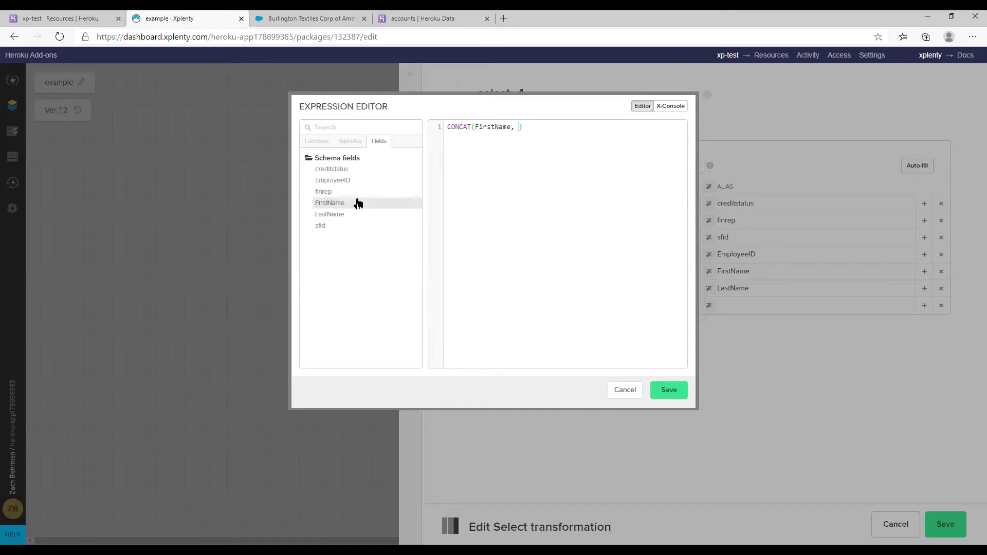
{"action": "type", "text": "'"}
{"action": "key", "text": "BackSpace"}
{"action": "key", "text": "Right"}
{"action": "type", "text": ","}
{"action": "mouse_move", "coordinate": [353, 216]}
{"action": "left_click", "coordinate": [452, 247]}
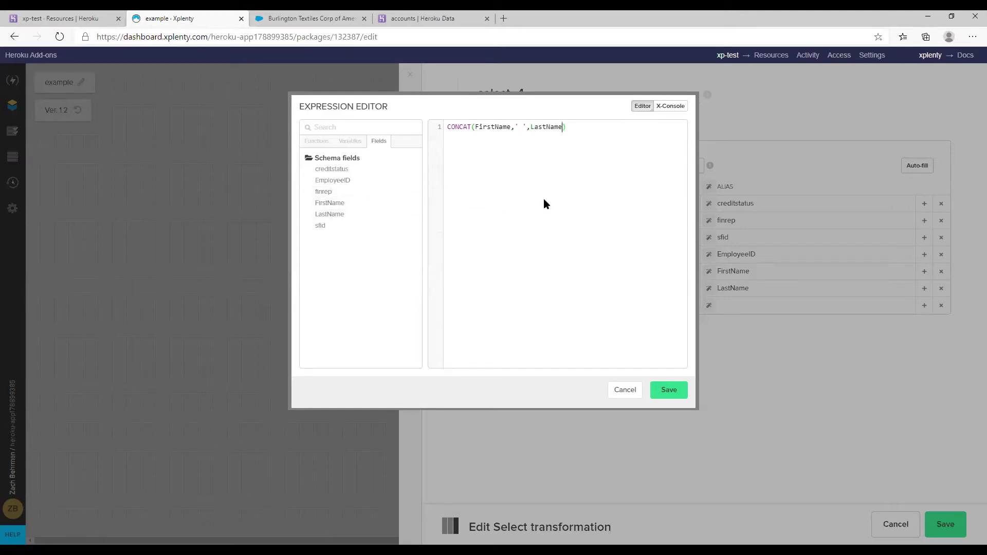
{"action": "left_click", "coordinate": [672, 392]}
Alias the combined-name expression as ARname and save select_4
{"action": "left_click", "coordinate": [768, 308]}
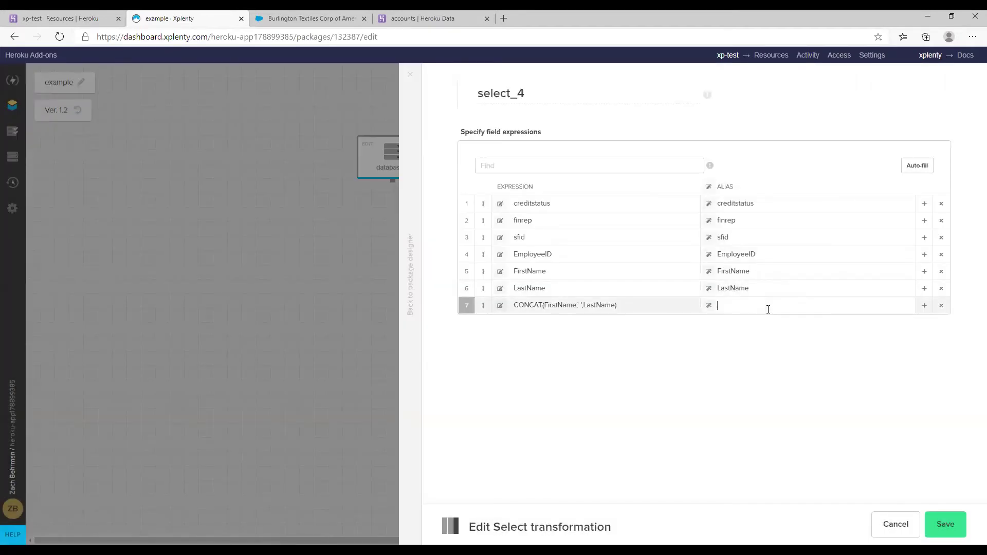
{"action": "type", "text": "ARname"}
{"action": "left_click", "coordinate": [949, 533]}
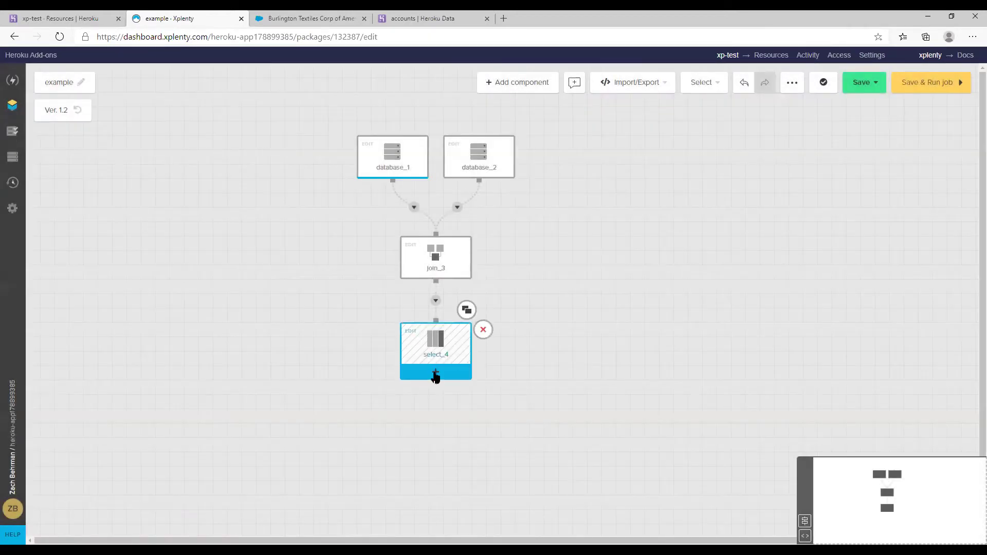
Add a database destination, database_5, after select_4 using the hconnect connection
{"action": "left_click", "coordinate": [435, 373]}
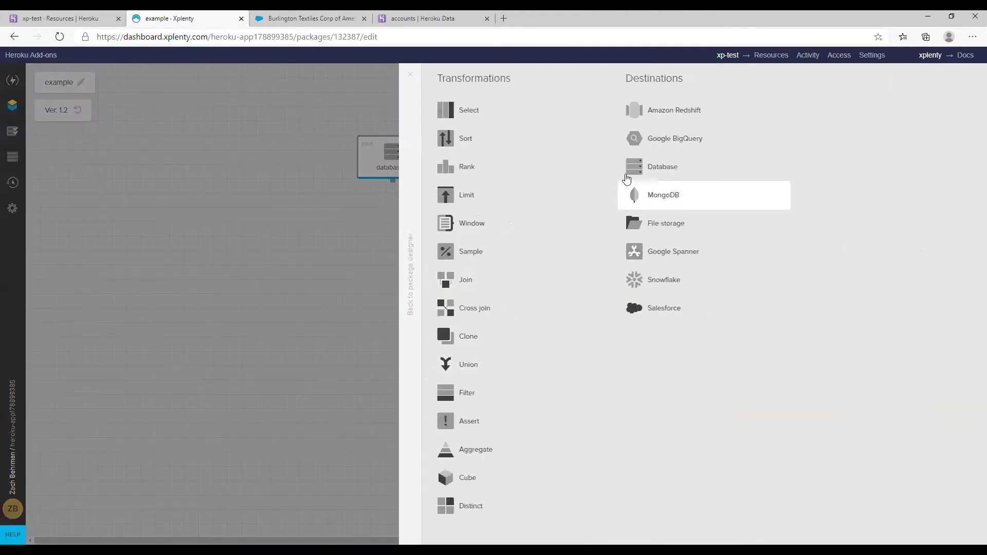
{"action": "left_click", "coordinate": [630, 176]}
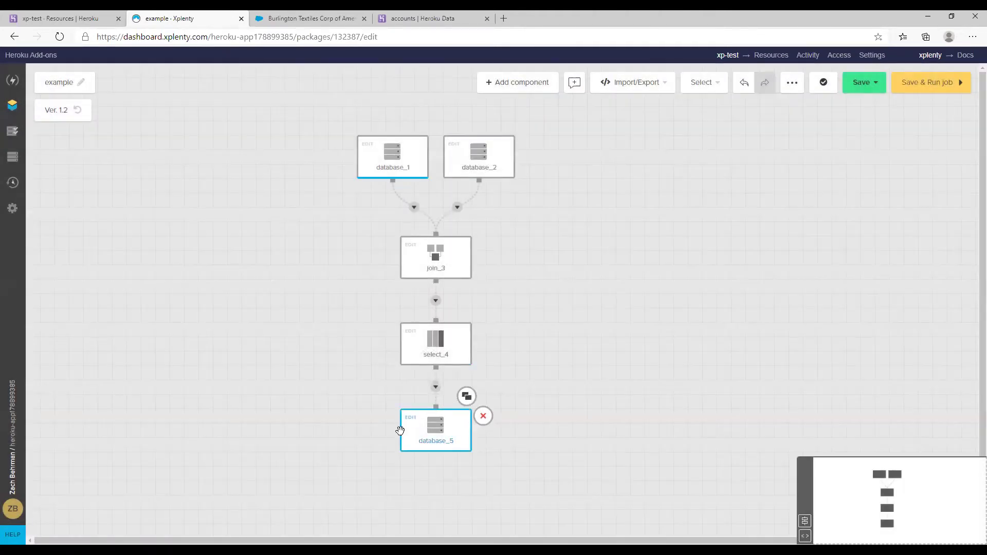
{"action": "left_click", "coordinate": [414, 422]}
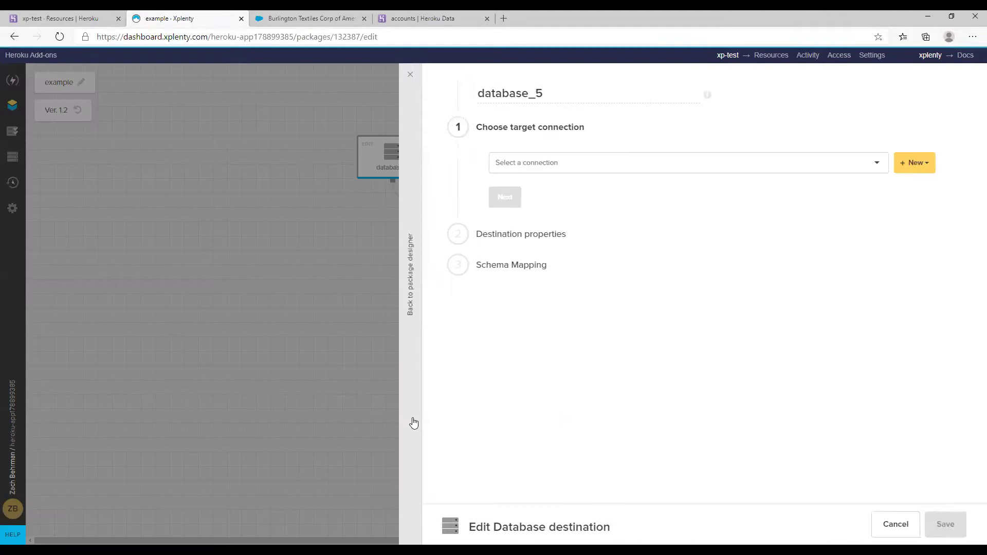
{"action": "left_click", "coordinate": [684, 163]}
{"action": "left_click", "coordinate": [594, 267]}
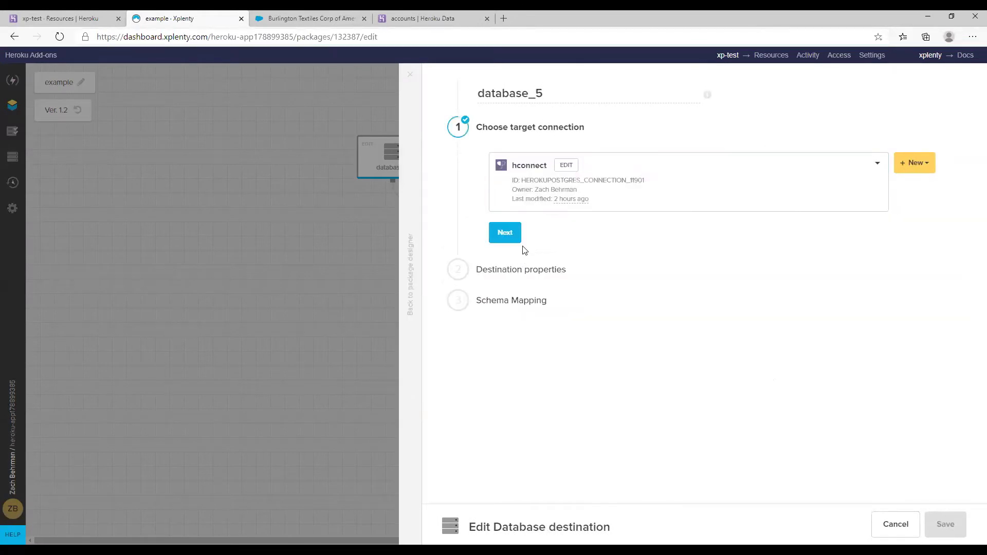
{"action": "left_click", "coordinate": [509, 233]}
Target schema salesforce, table account, without auto-creating the table or missing columns
{"action": "left_click", "coordinate": [526, 213]}
{"action": "type", "text": "salesforce"}
{"action": "key", "text": "Tab"}
{"action": "type", "text": "account"}
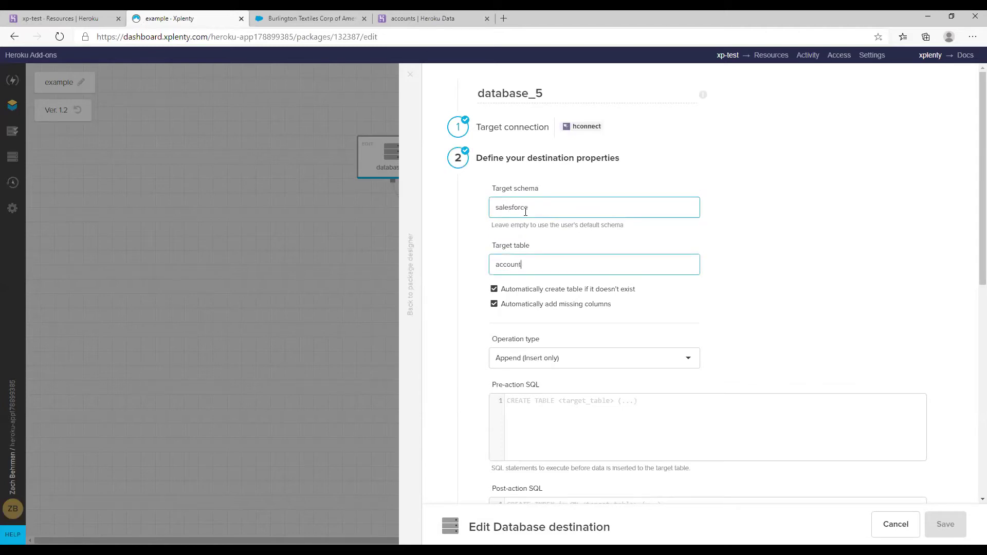
{"action": "scroll", "coordinate": [596, 202], "scroll_direction": "down", "scroll_amount": 2}
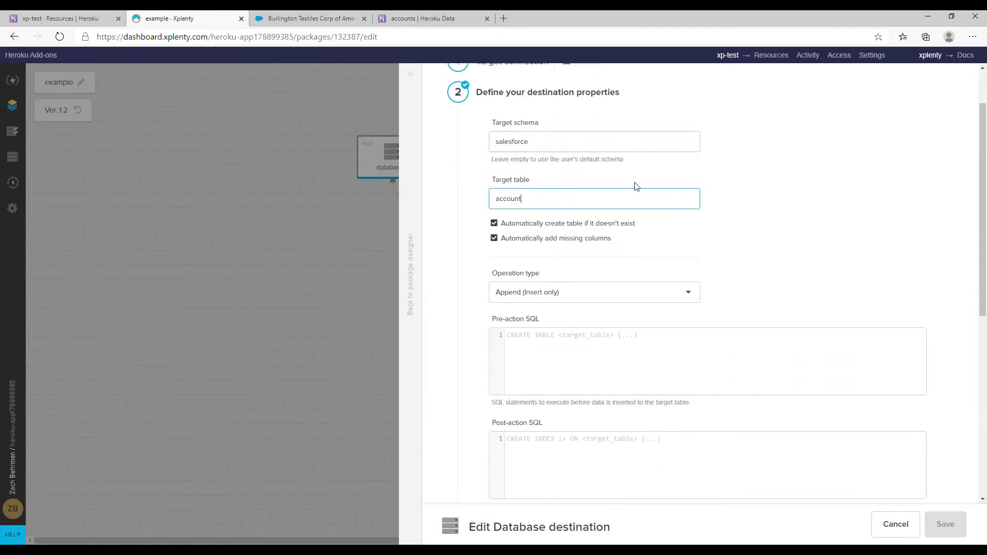
{"action": "left_click", "coordinate": [557, 226]}
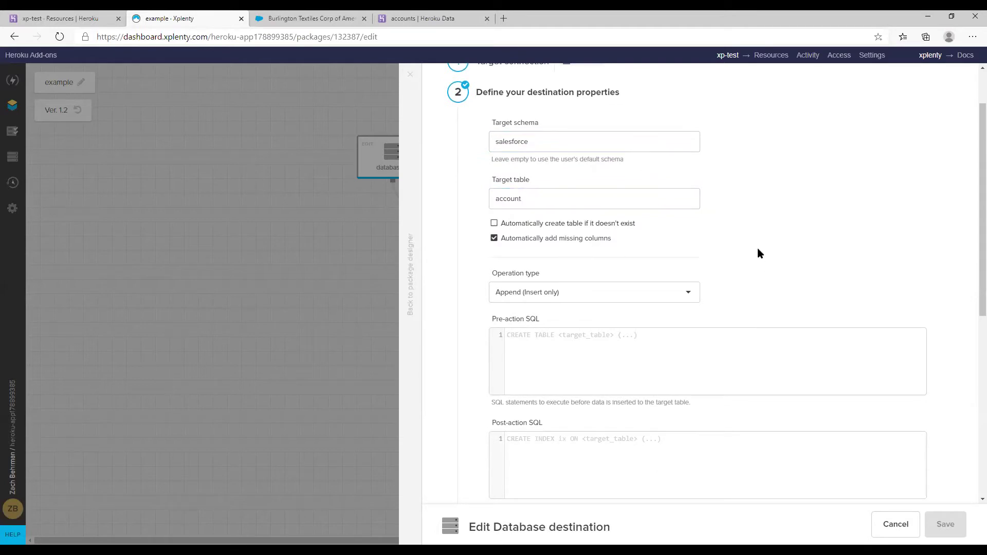
{"action": "left_click", "coordinate": [587, 246]}
Set the operation to Merge with existing data using update and insert
{"action": "scroll", "coordinate": [715, 208], "scroll_direction": "down", "scroll_amount": 1}
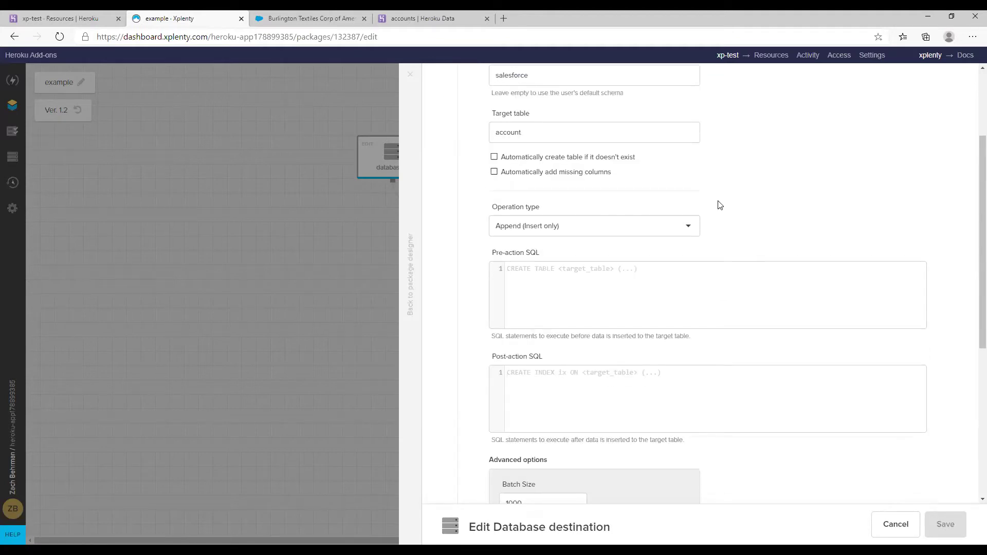
{"action": "scroll", "coordinate": [734, 231], "scroll_direction": "down", "scroll_amount": 1}
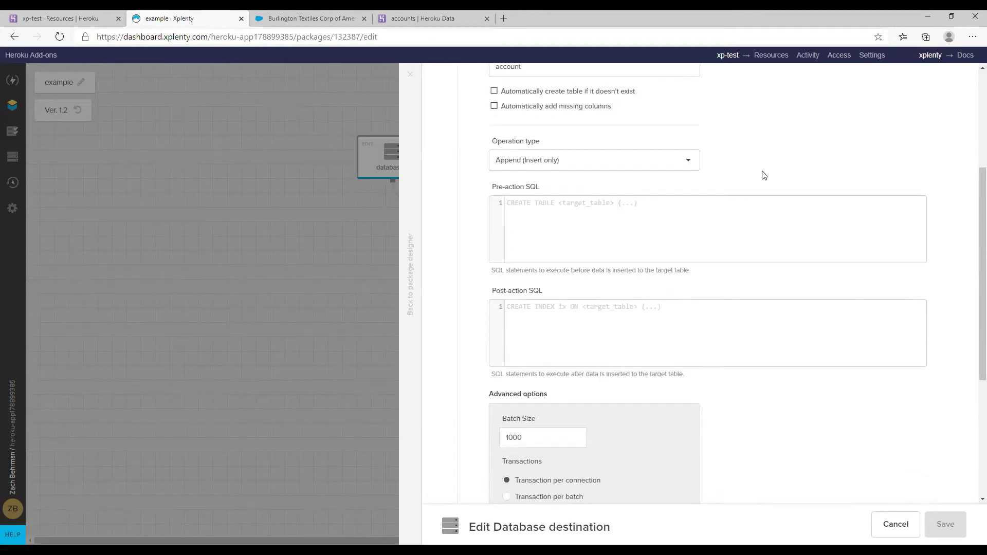
{"action": "left_click", "coordinate": [633, 158]}
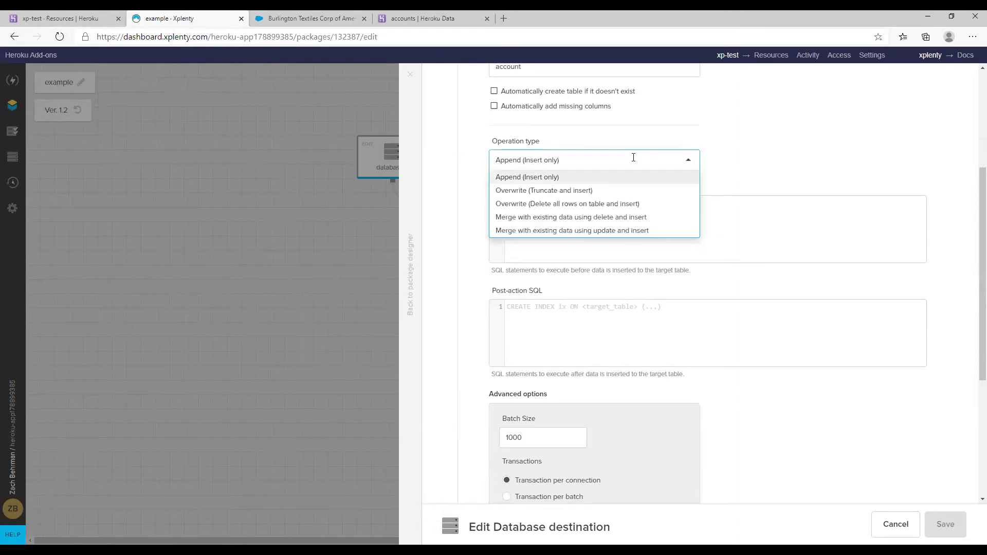
{"action": "left_click", "coordinate": [606, 232]}
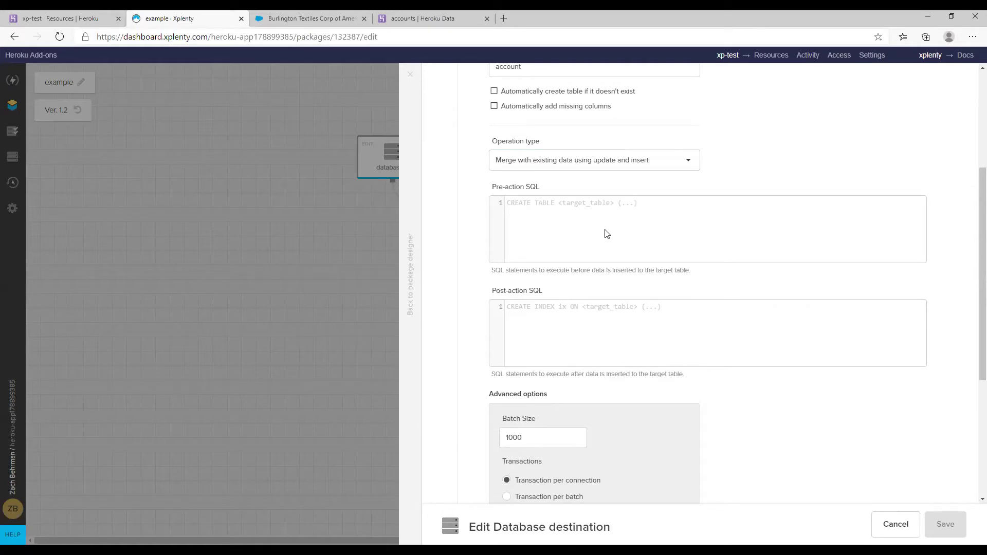
{"action": "scroll", "coordinate": [606, 241], "scroll_direction": "down", "scroll_amount": 2}
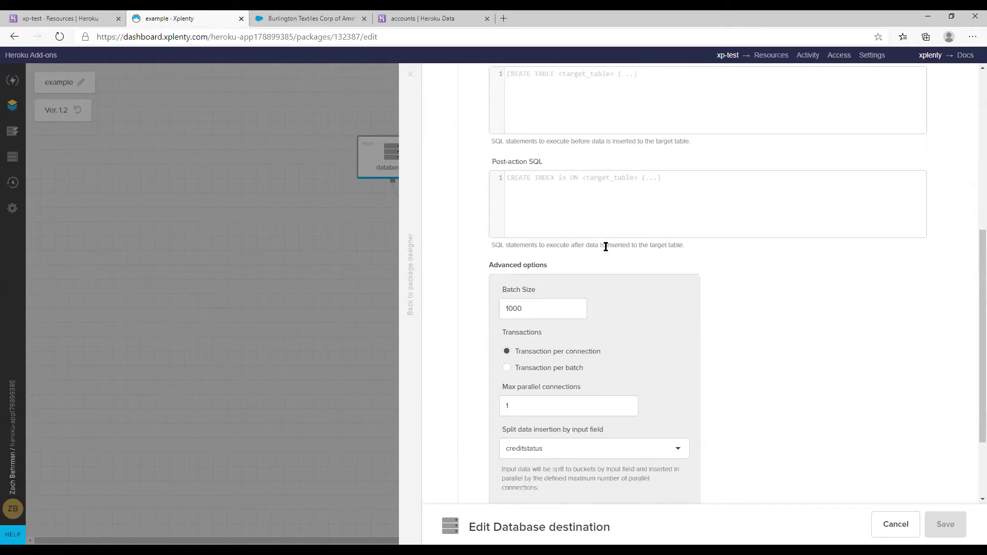
{"action": "scroll", "coordinate": [606, 247], "scroll_direction": "down", "scroll_amount": 2}
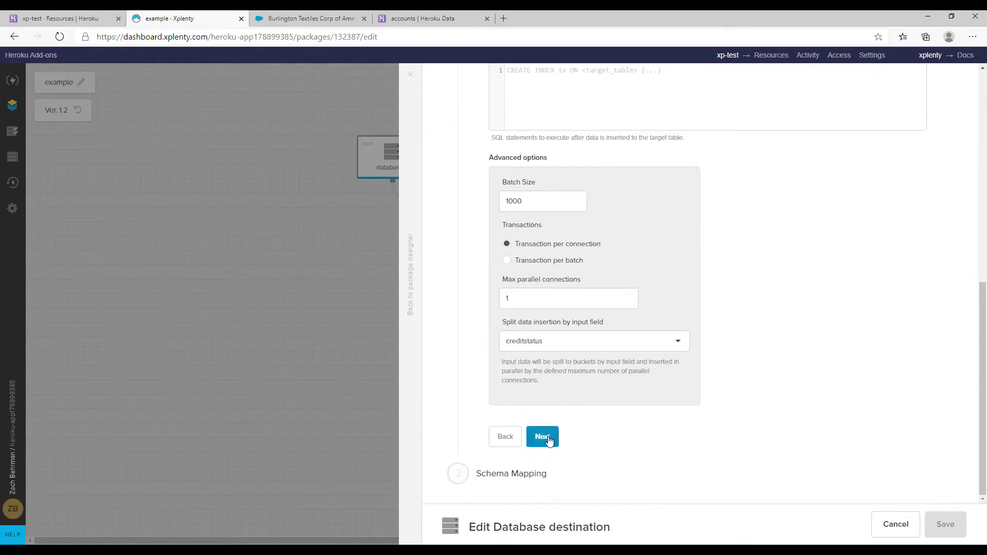
{"action": "left_click", "coordinate": [549, 438]}
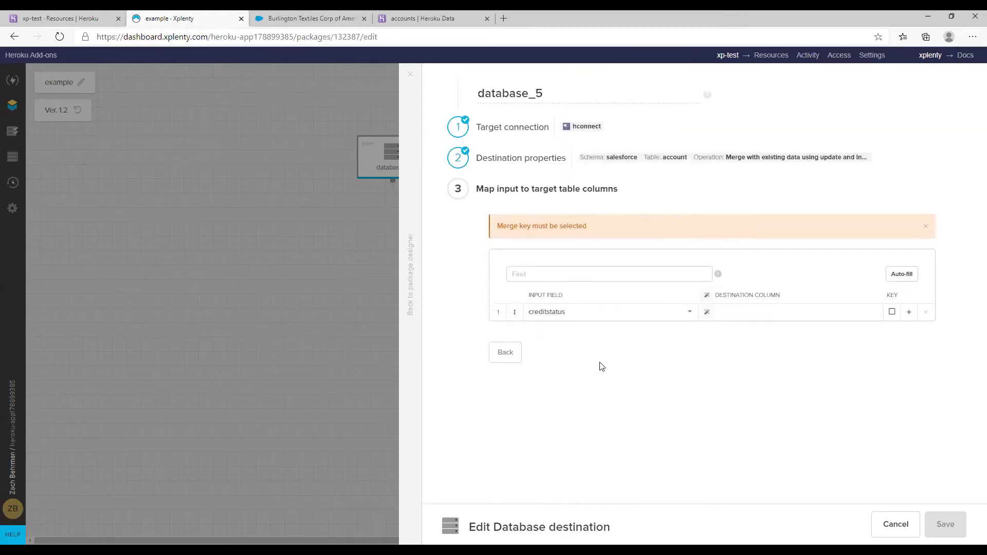
Auto-fill the mapping, then remove the finrep, EmployeeID, FirstName and LastName rows
{"action": "left_click", "coordinate": [901, 274]}
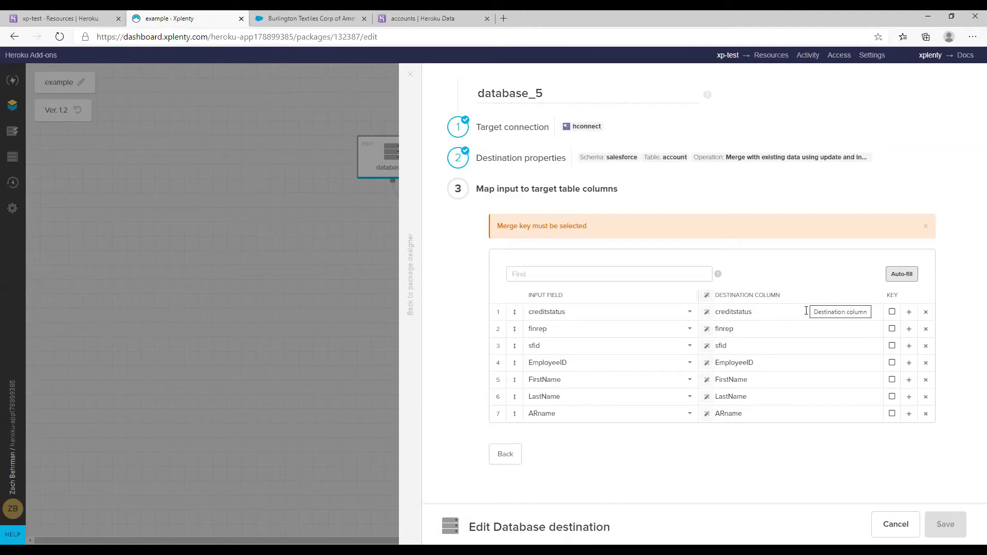
{"action": "left_click", "coordinate": [926, 331]}
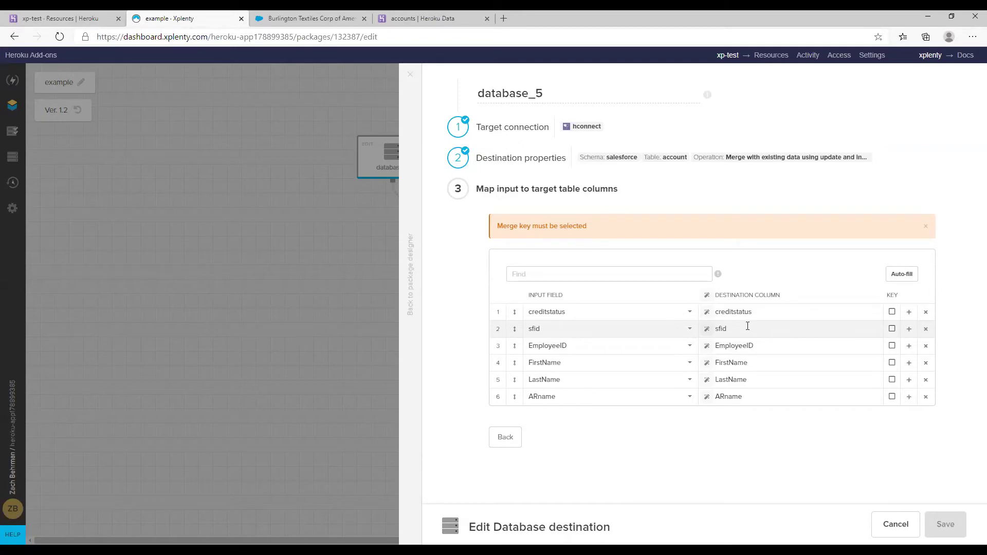
{"action": "left_click", "coordinate": [926, 347]}
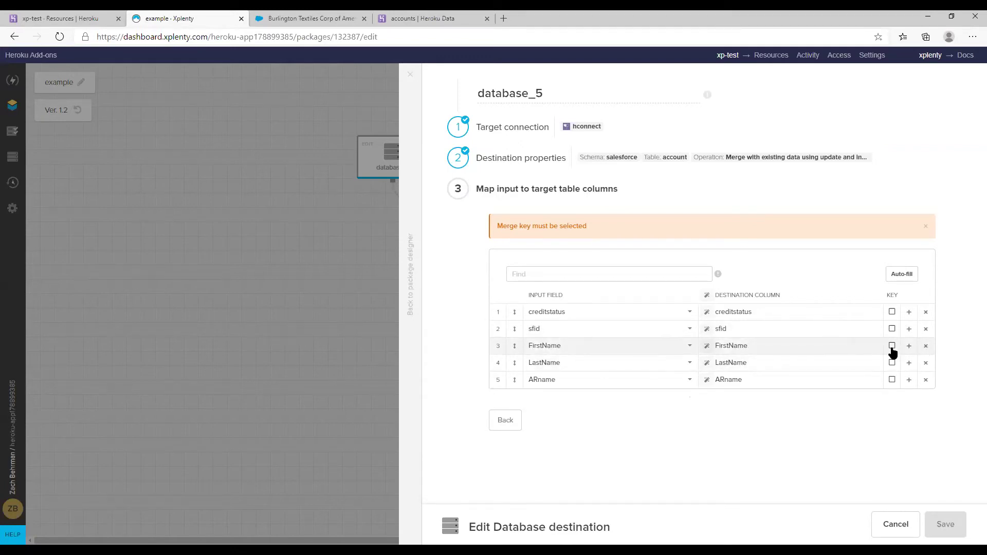
{"action": "left_click", "coordinate": [926, 347]}
{"action": "left_click", "coordinate": [926, 349]}
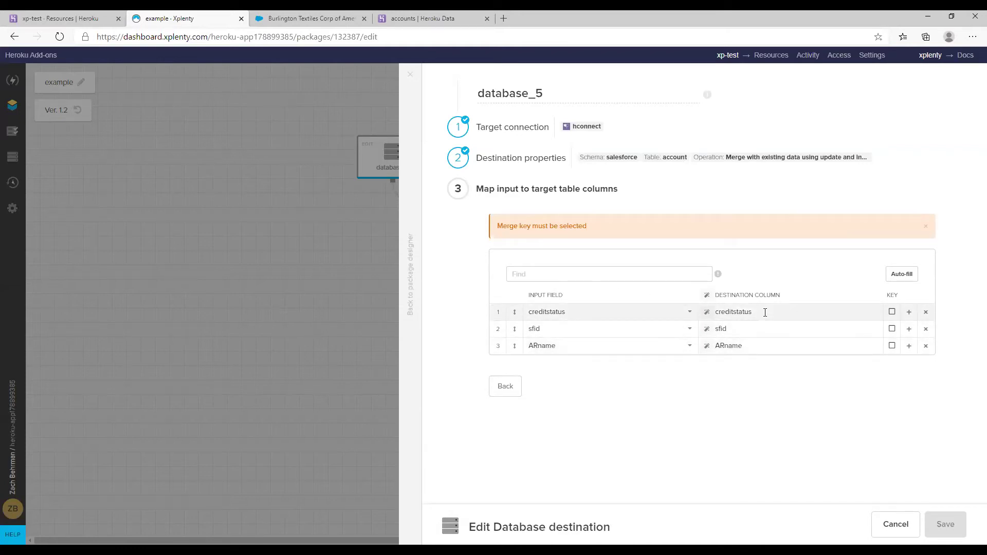
Map creditstatus to credit_status__c and ARname to ar_owner__c, key on sfid, and save
{"action": "left_click_drag", "start_coordinate": [761, 312], "coordinate": [714, 323]}
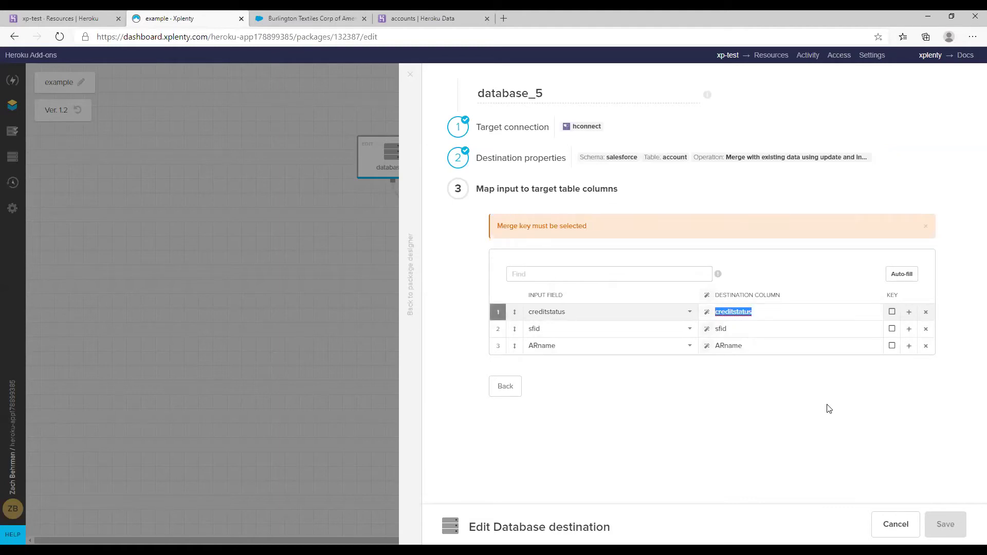
{"action": "type", "text": "credit"}
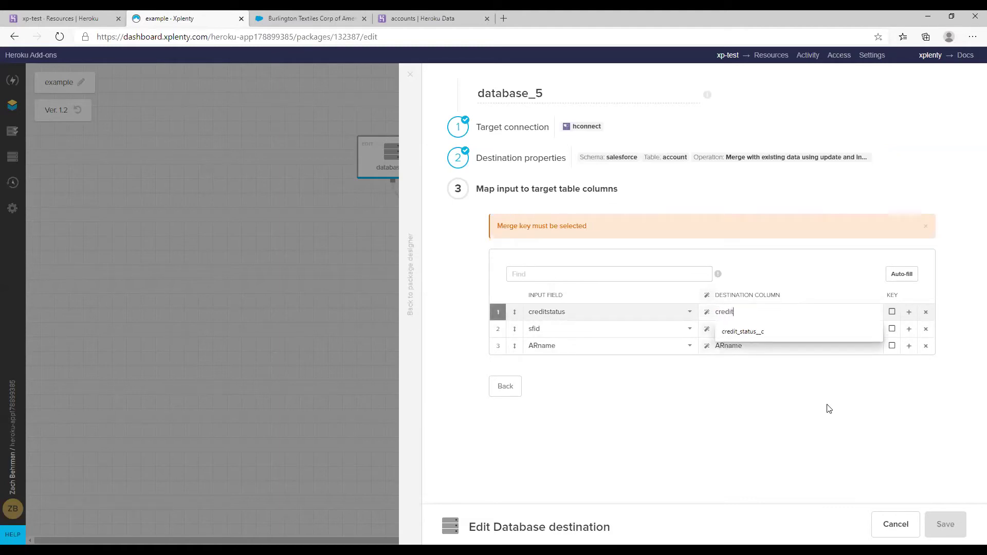
{"action": "left_click", "coordinate": [752, 333]}
{"action": "left_click_drag", "start_coordinate": [758, 346], "coordinate": [716, 348]}
{"action": "type", "text": "ar_owner__c"}
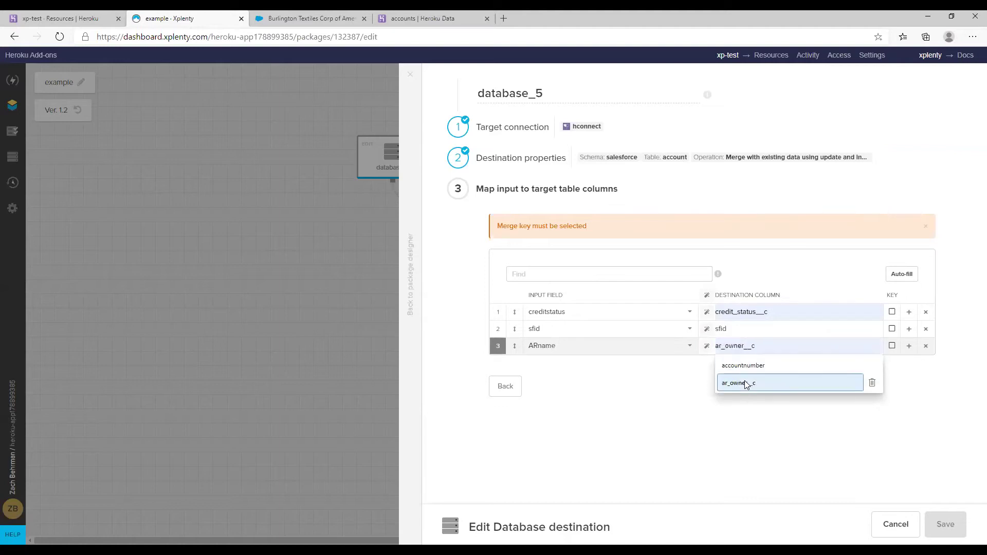
{"action": "left_click", "coordinate": [741, 384]}
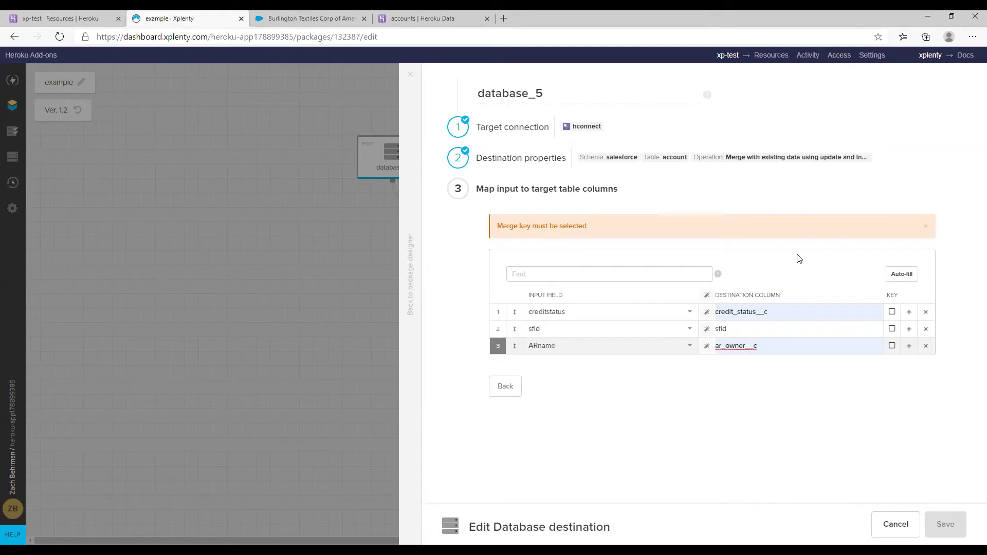
{"action": "left_click", "coordinate": [892, 331]}
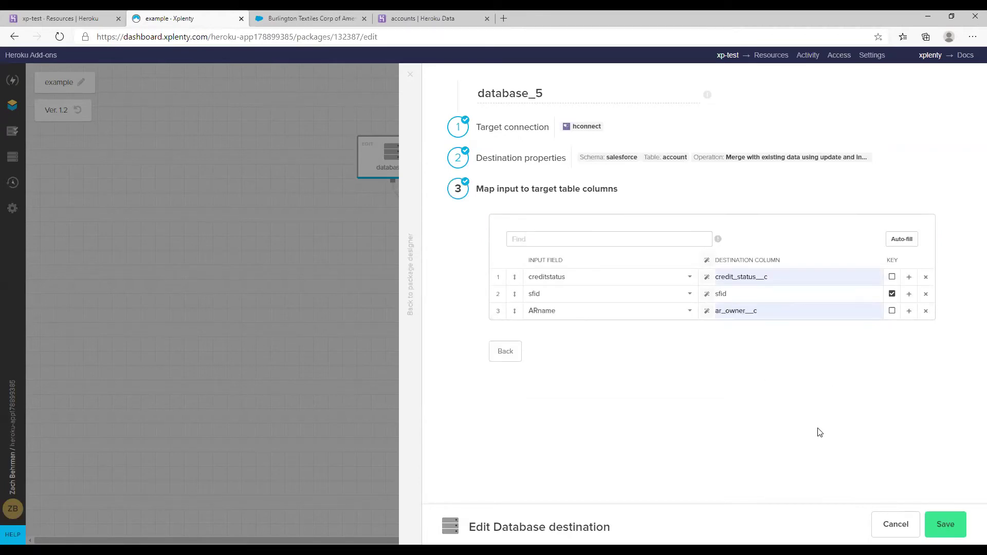
{"action": "left_click", "coordinate": [944, 525]}
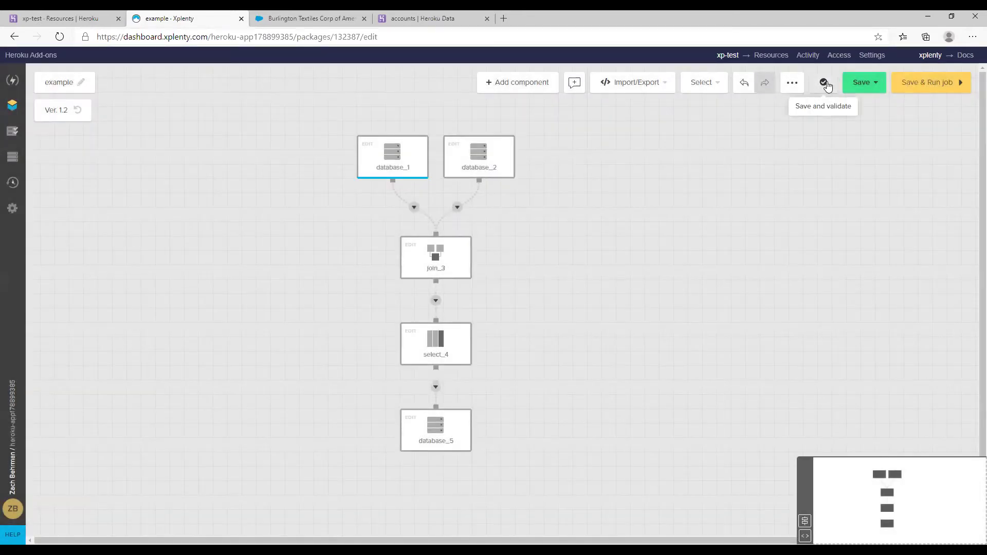
Save the example package as version 1.3, confirm it validates without errors, and begin a new job run
{"action": "left_click", "coordinate": [826, 84]}
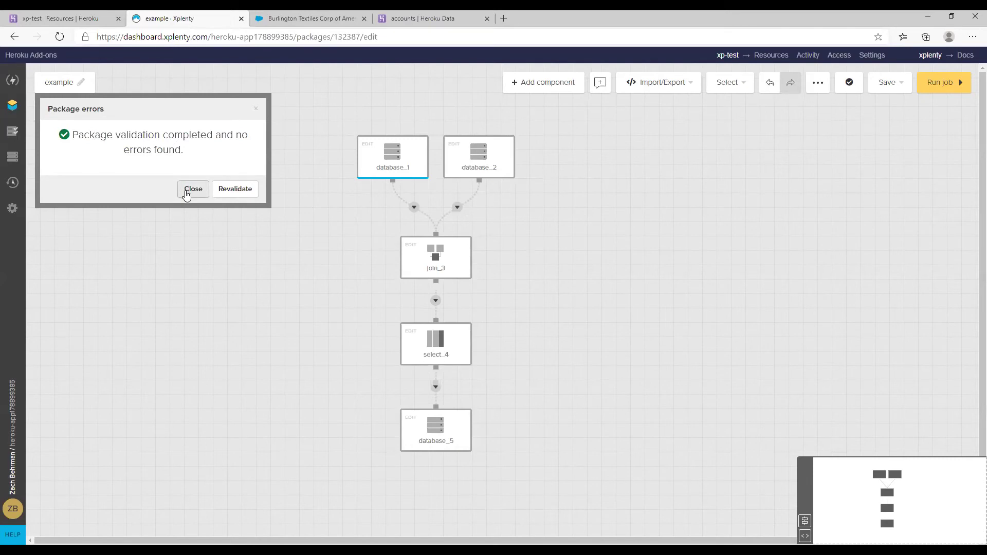
{"action": "left_click", "coordinate": [192, 190]}
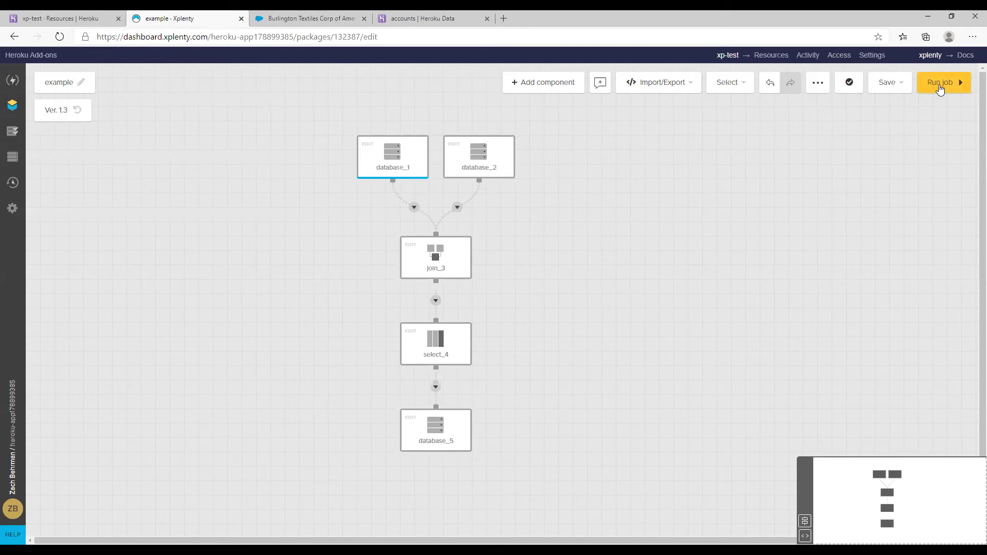
{"action": "left_click", "coordinate": [939, 86]}
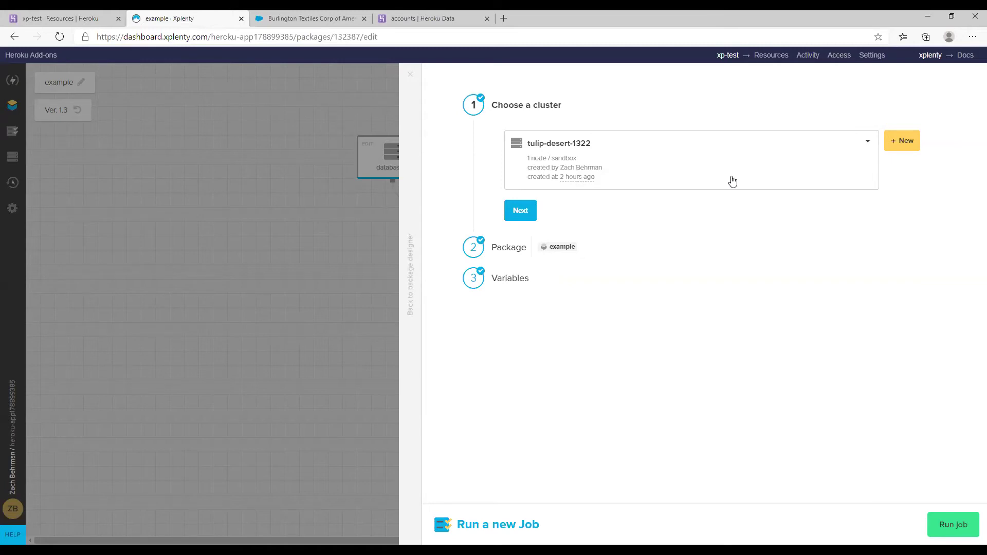
Submit a job running the example package on the tulip-desert-1322 sandbox cluster
{"action": "left_click", "coordinate": [528, 215]}
{"action": "left_click", "coordinate": [566, 226]}
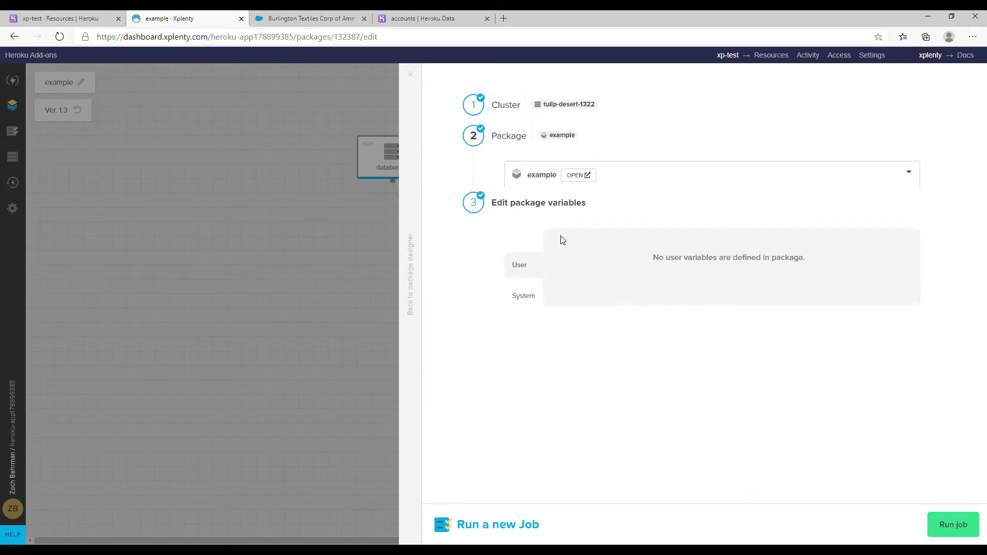
{"action": "left_click", "coordinate": [945, 525]}
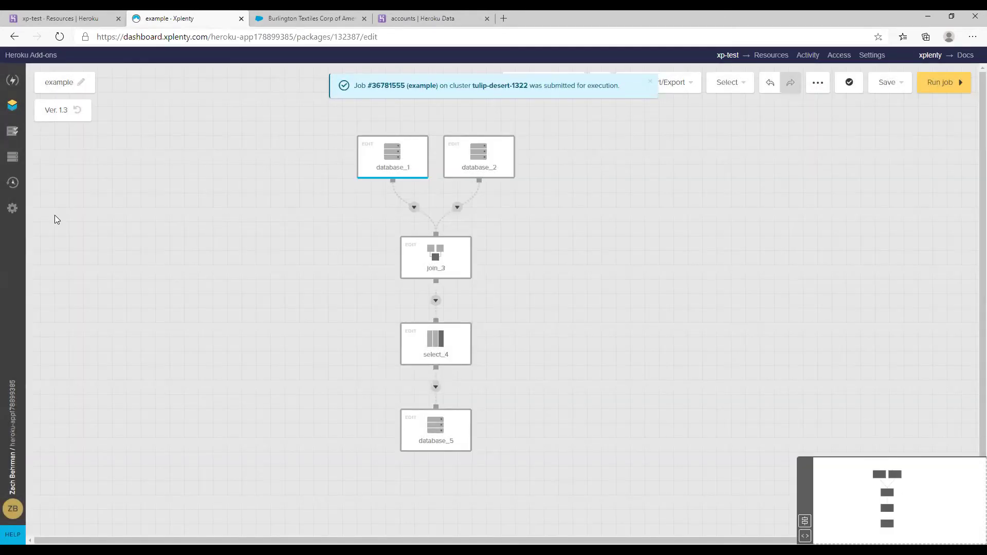
Go to the Schedules page and start a new schedule
{"action": "left_click", "coordinate": [11, 189]}
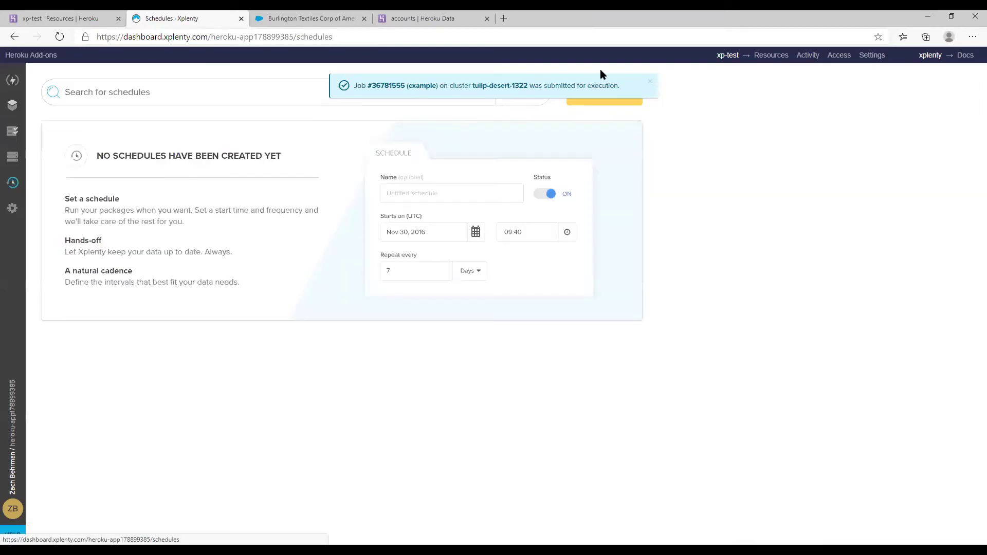
{"action": "left_click", "coordinate": [651, 85]}
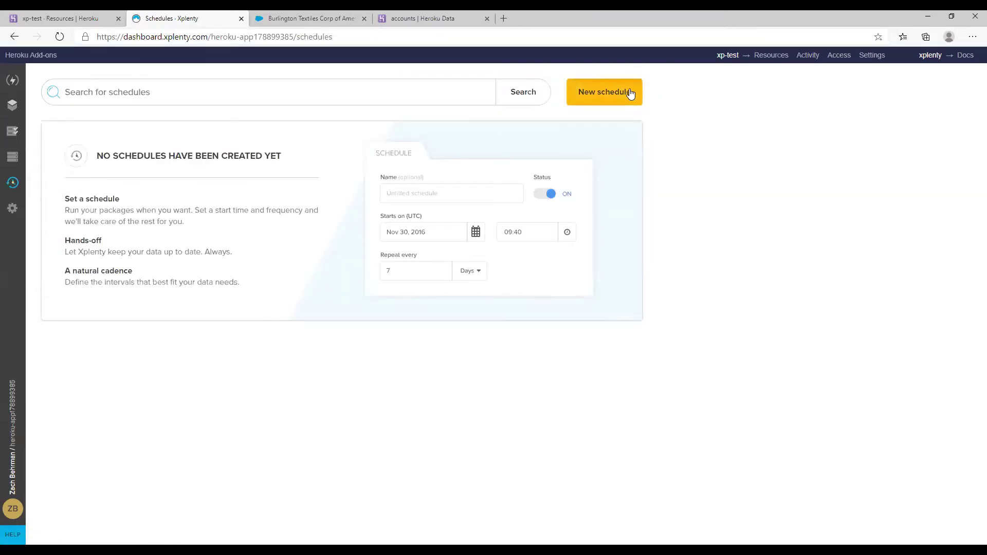
{"action": "left_click", "coordinate": [592, 89]}
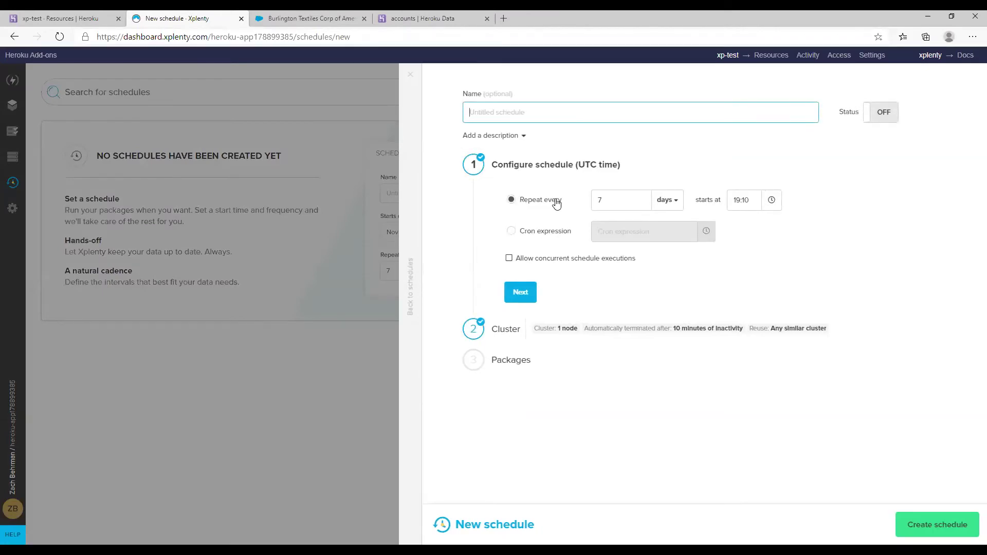
Try a repeat interval of every 1 minutes and the cron expression presets, then discard the schedule
{"action": "left_click_drag", "start_coordinate": [613, 204], "coordinate": [597, 205]}
{"action": "type", "text": "1"}
{"action": "left_click", "coordinate": [666, 200]}
{"action": "left_click", "coordinate": [664, 215]}
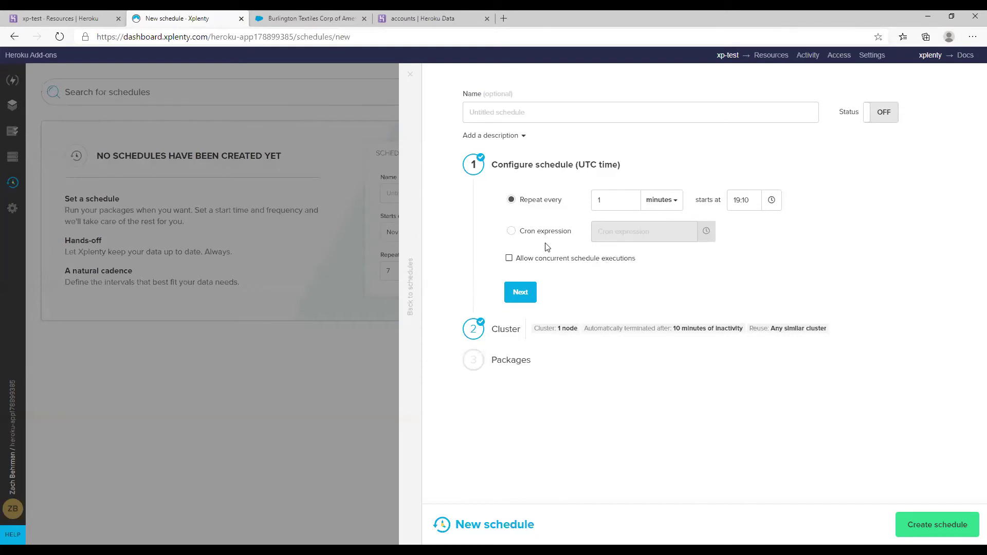
{"action": "left_click", "coordinate": [511, 231]}
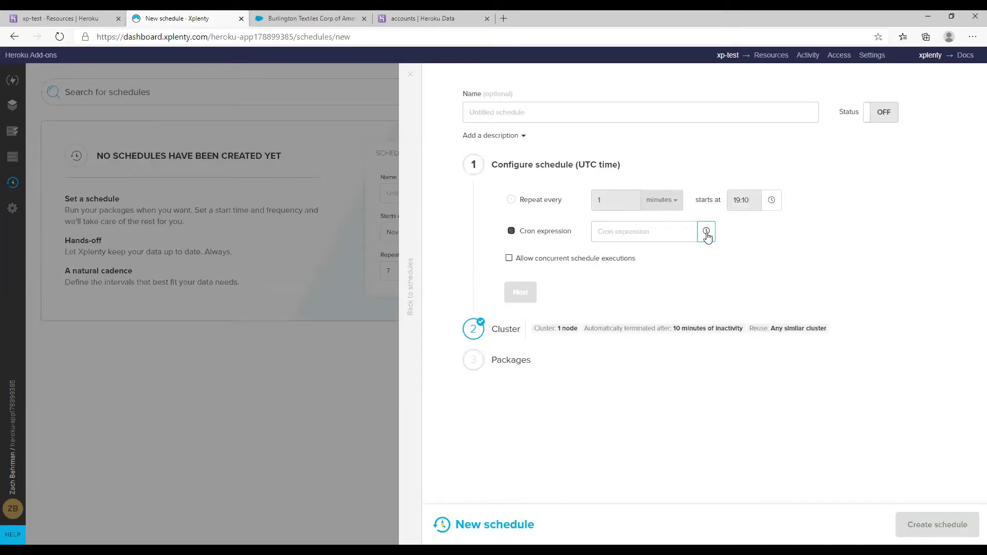
{"action": "left_click", "coordinate": [707, 235]}
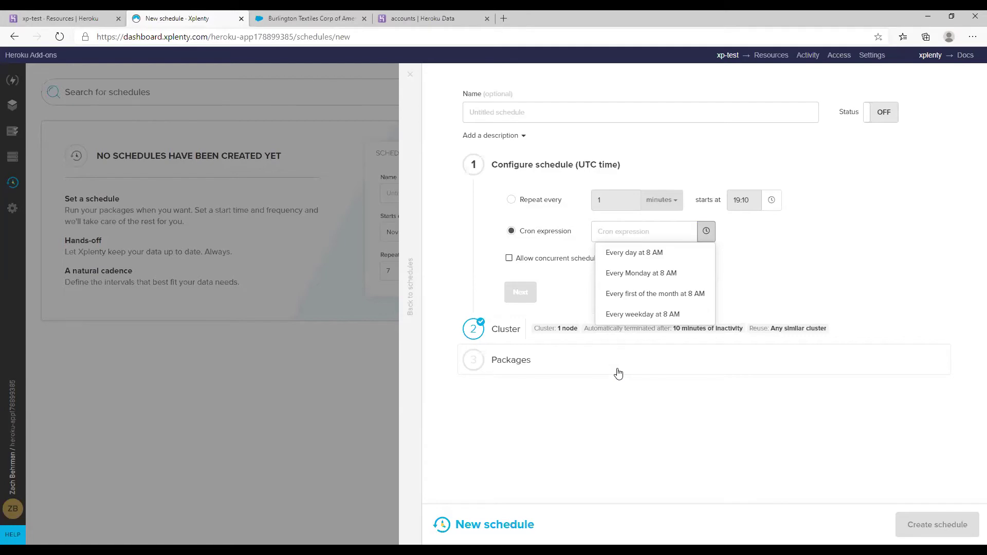
{"action": "left_click", "coordinate": [15, 186]}
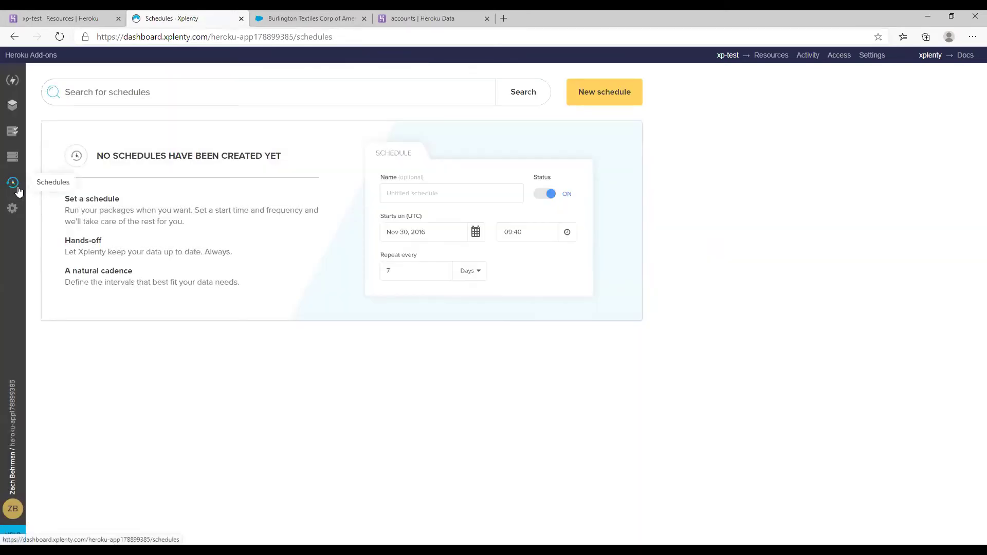
Confirm job 36781555 completed at 100%, then return to the Heroku accounts dataclip
{"action": "left_click", "coordinate": [13, 131]}
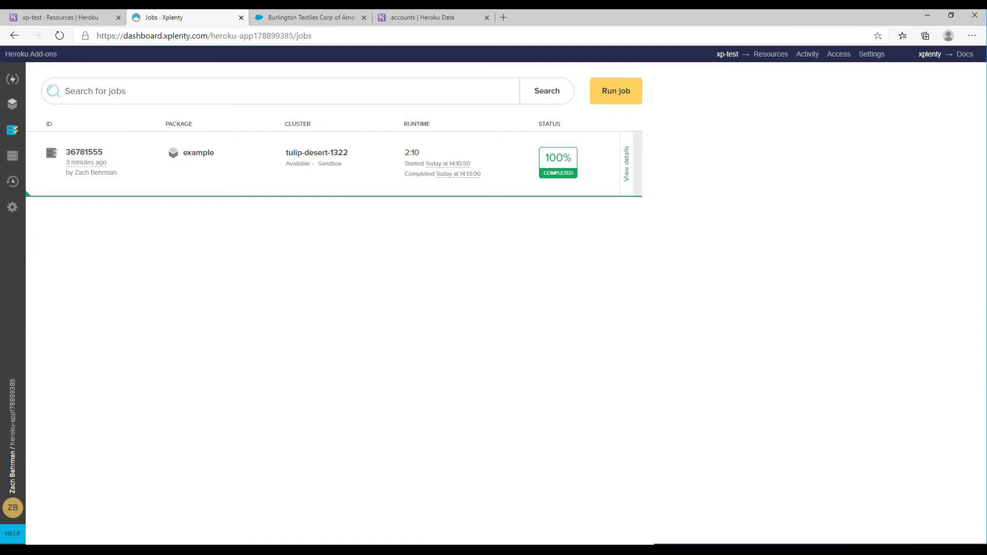
{"action": "left_click", "coordinate": [406, 18]}
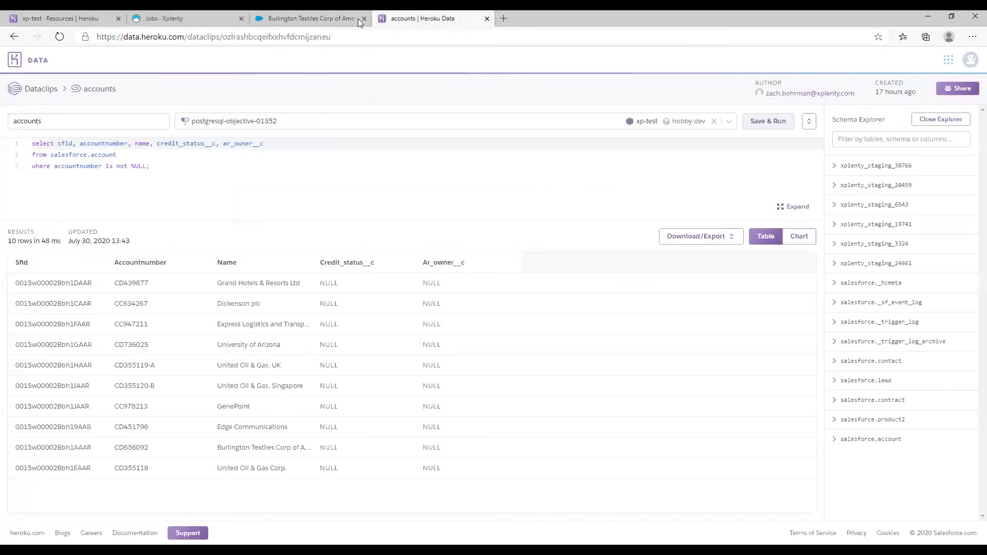
Reload the accounts dataclip to show filled credit status and AR owner values, then view Burlington Textiles
{"action": "left_click", "coordinate": [60, 37]}
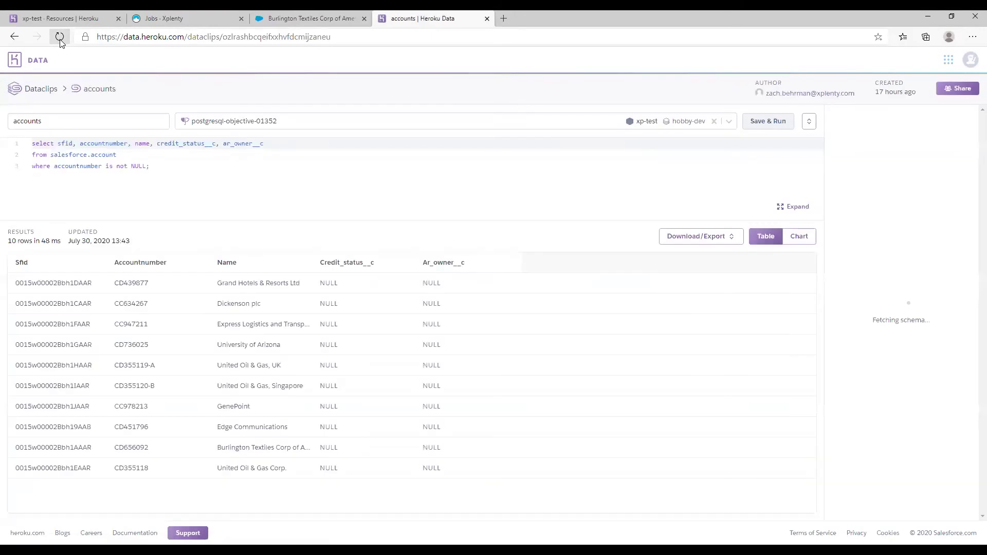
{"action": "left_click", "coordinate": [394, 238]}
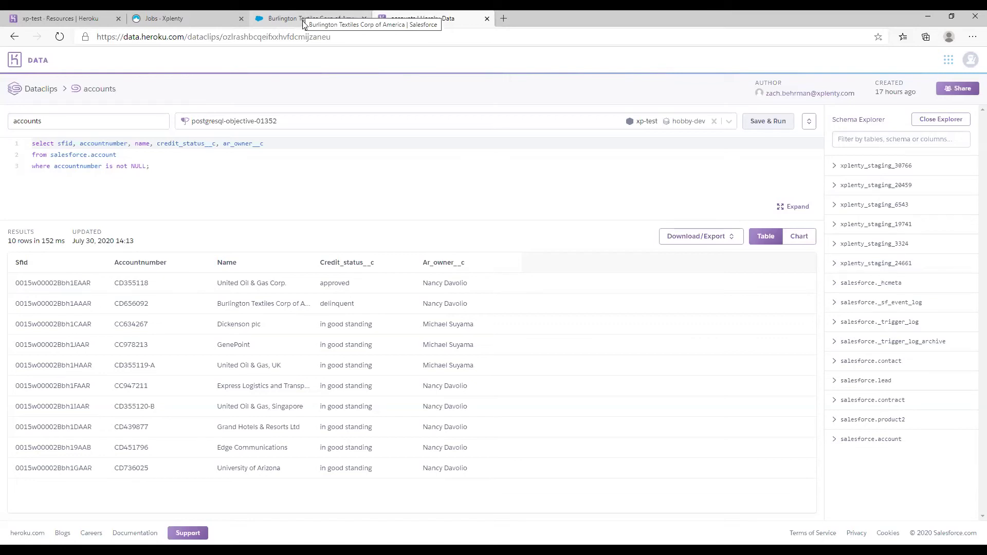
{"action": "left_click", "coordinate": [297, 20]}
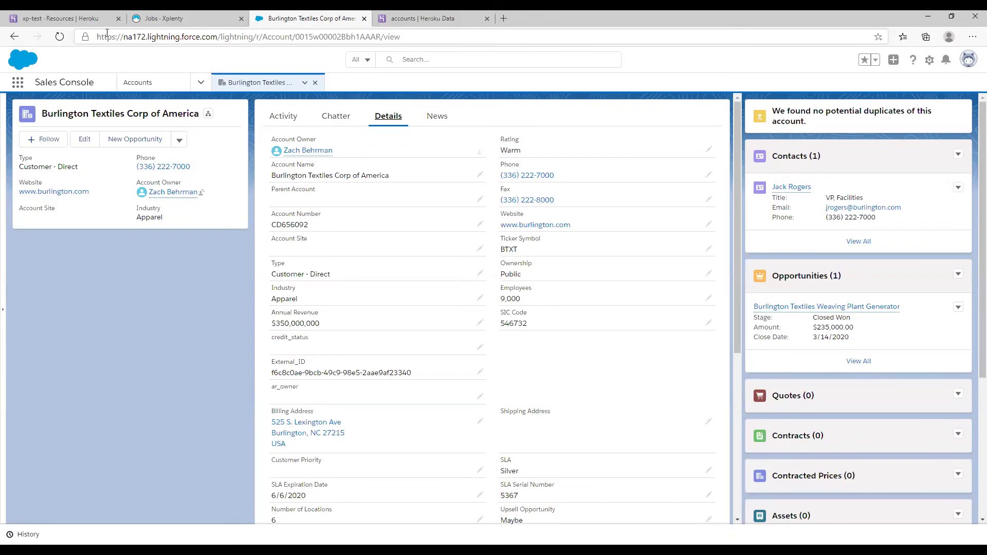
Refresh the Burlington Textiles account and check its details show credit_status delinquent with an AR owner
{"action": "left_click", "coordinate": [61, 37]}
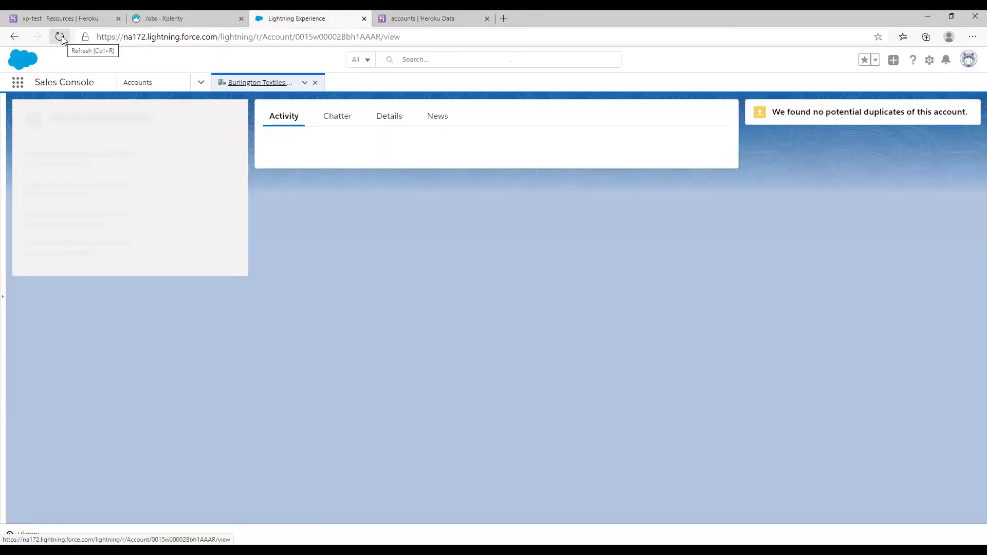
{"action": "left_click", "coordinate": [387, 116]}
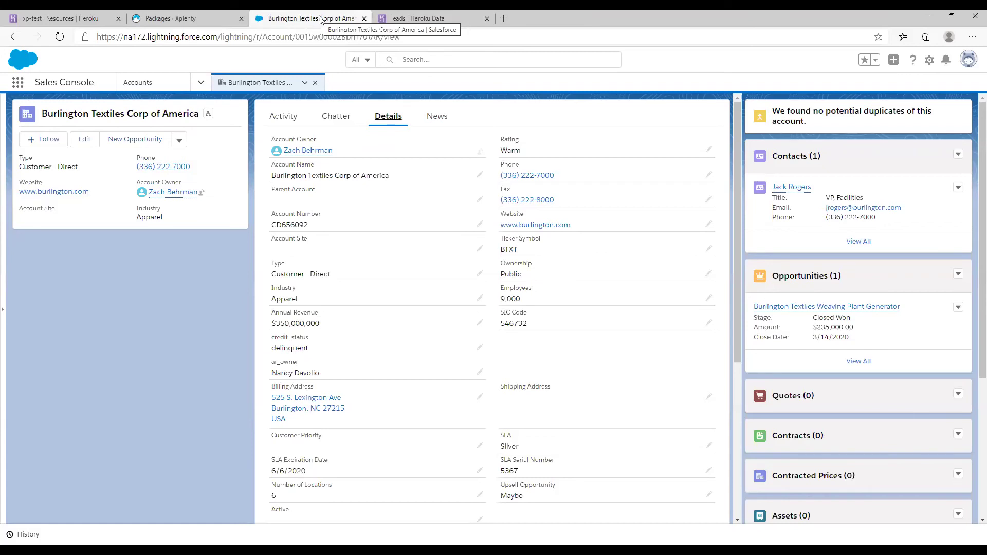
{"action": "left_click", "coordinate": [219, 23]}
Create a blank dataflow package and add a database source to it
{"action": "left_click", "coordinate": [610, 101]}
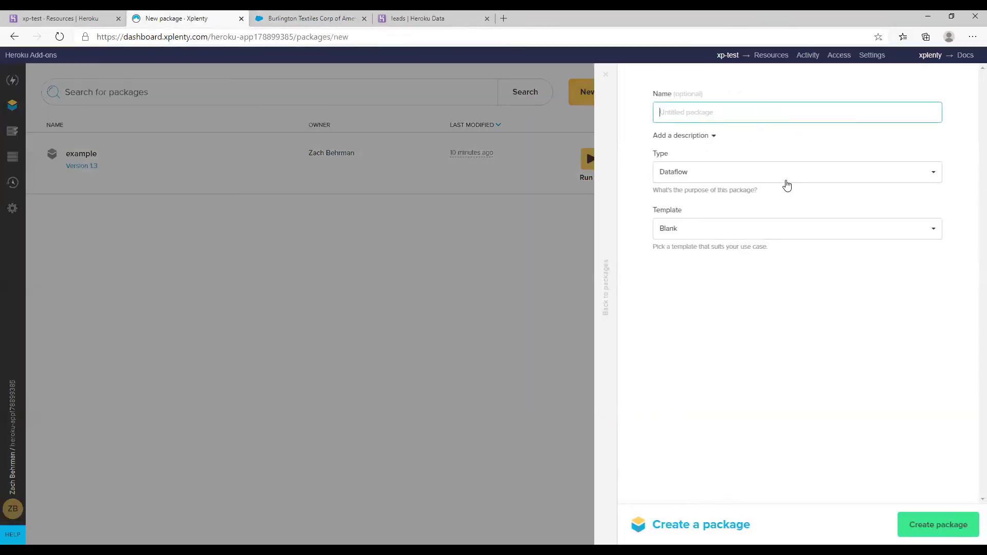
{"action": "left_click", "coordinate": [905, 524]}
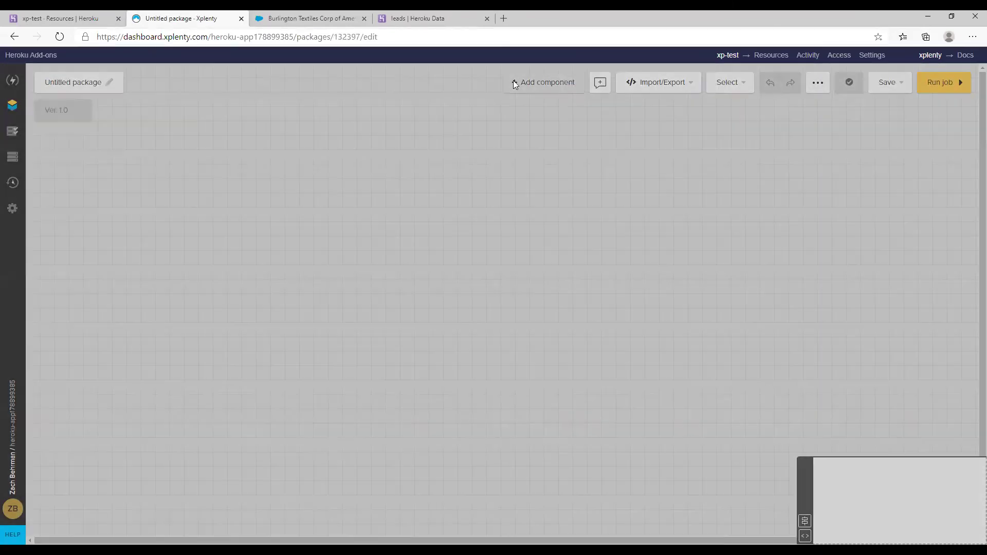
{"action": "left_click", "coordinate": [513, 80]}
{"action": "left_click", "coordinate": [444, 146]}
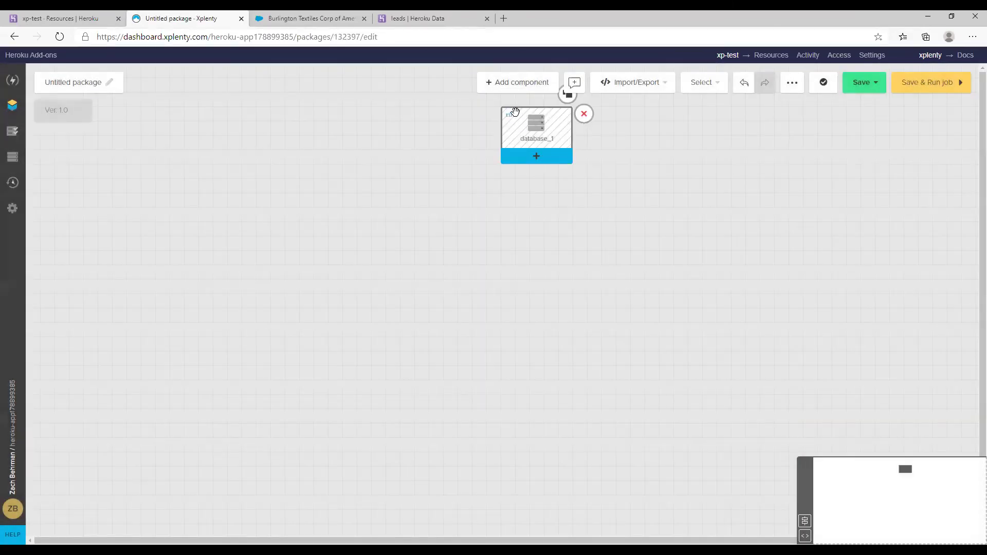
Point database_1 at the hconnect connection with schema salesforce and table lead
{"action": "left_click", "coordinate": [507, 139]}
{"action": "left_click", "coordinate": [530, 167]}
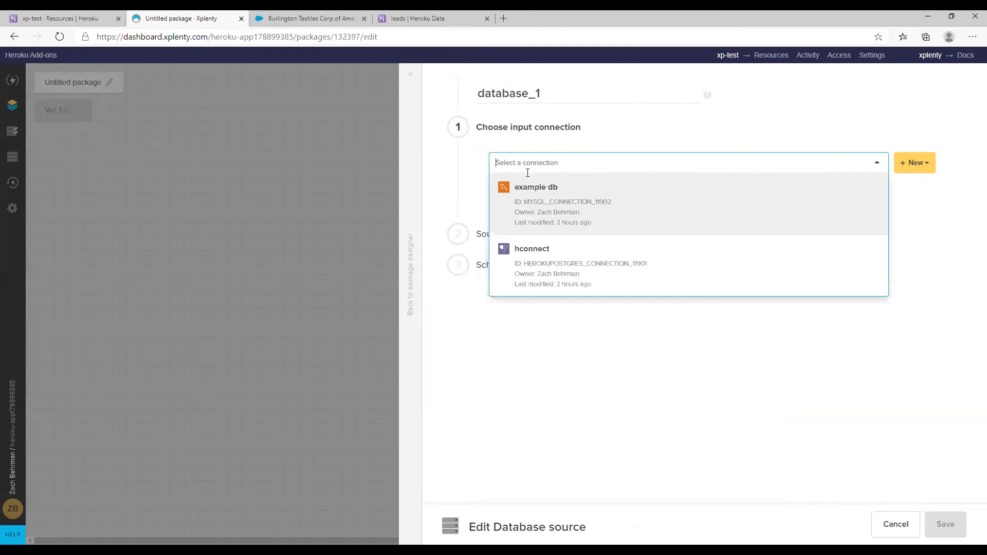
{"action": "left_click", "coordinate": [540, 264]}
{"action": "left_click", "coordinate": [506, 232]}
{"action": "left_click", "coordinate": [511, 249]}
{"action": "type", "text": "salesforce"}
{"action": "key", "text": "Tab"}
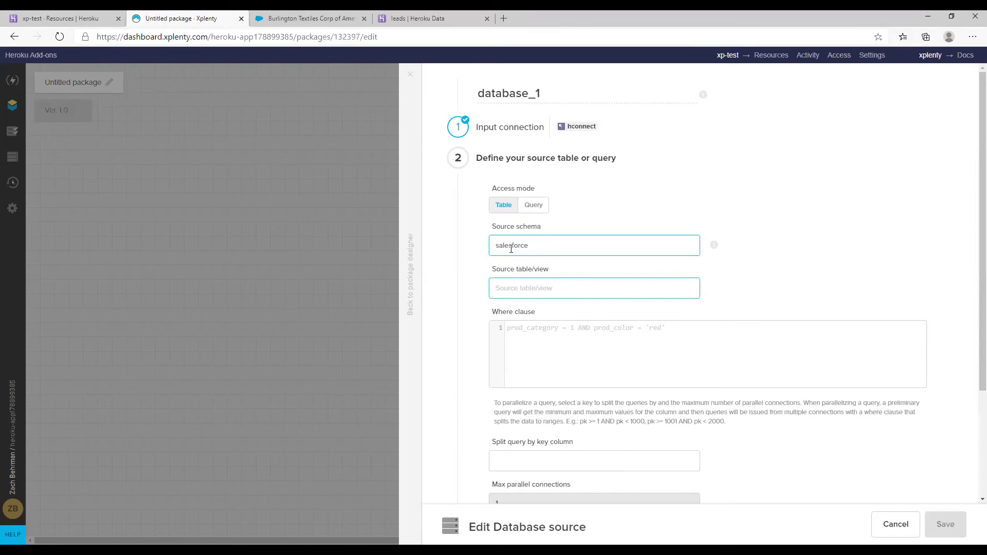
{"action": "type", "text": "lead"}
{"action": "scroll", "coordinate": [561, 283], "scroll_direction": "down", "scroll_amount": 3}
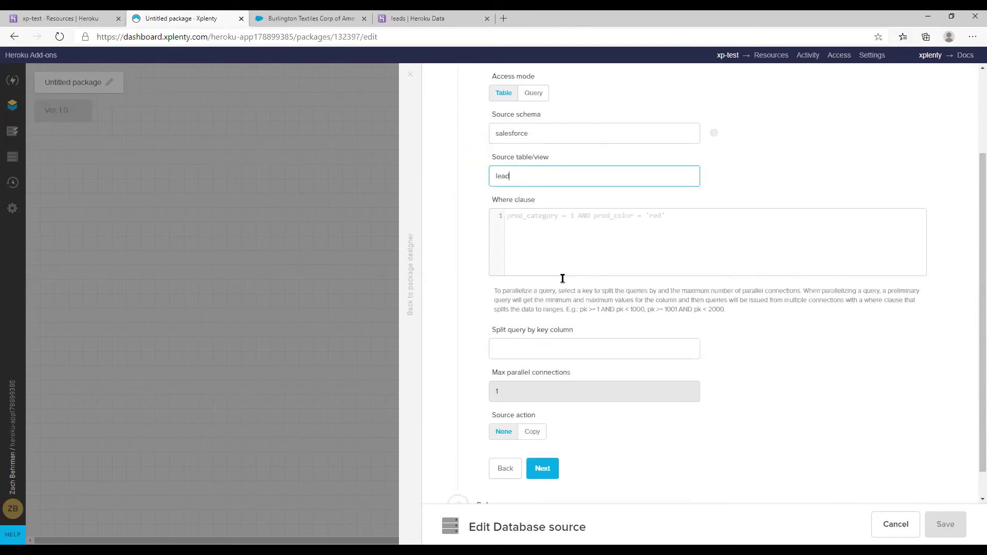
{"action": "left_click", "coordinate": [538, 452]}
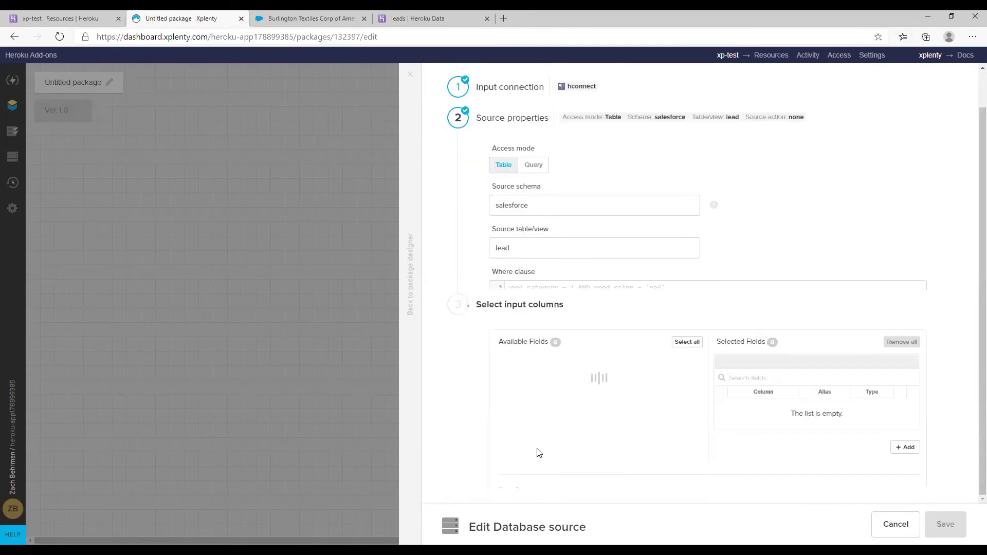
Select the primary__c, street and numberofemployees fields and save the source
{"action": "scroll", "coordinate": [563, 406], "scroll_direction": "down", "scroll_amount": 3}
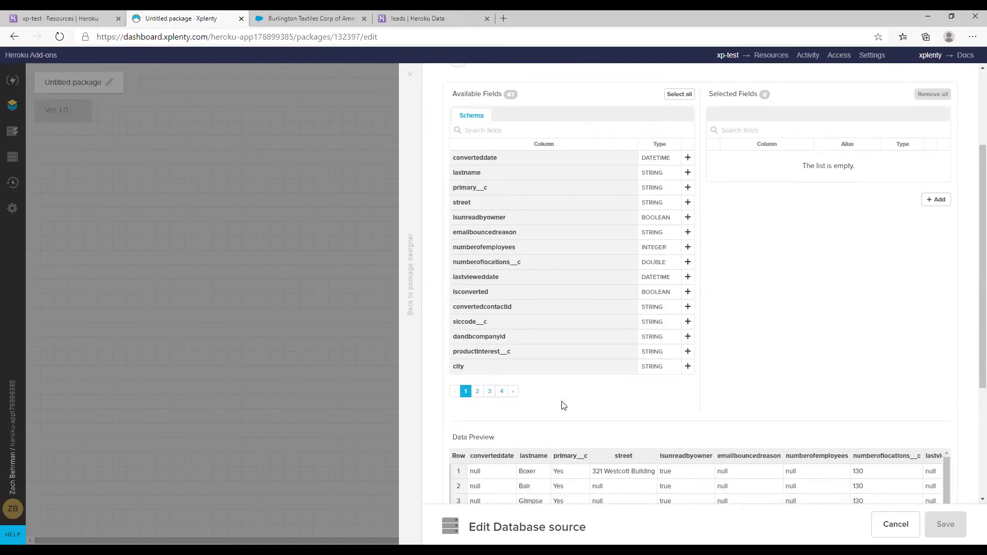
{"action": "left_click", "coordinate": [688, 188]}
{"action": "left_click", "coordinate": [688, 203]}
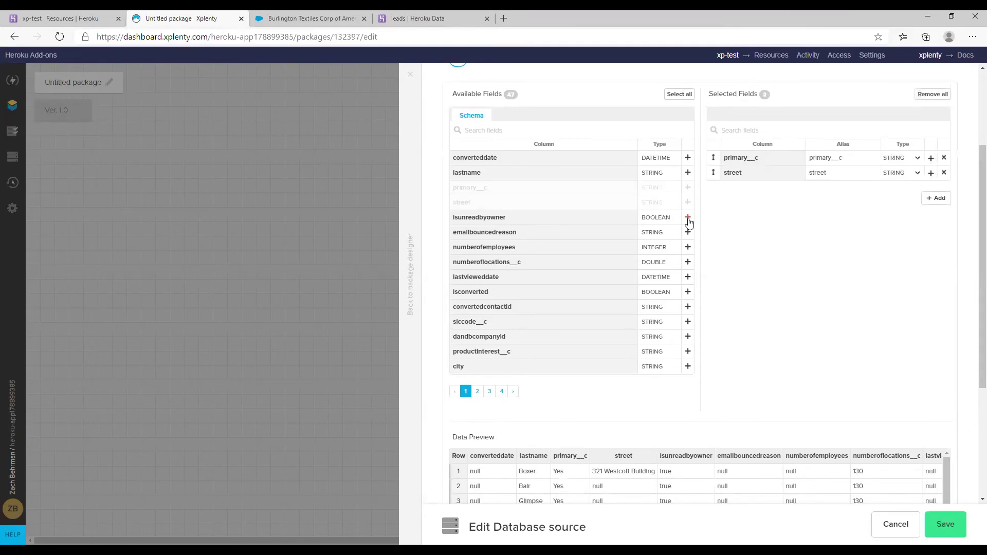
{"action": "left_click", "coordinate": [688, 246]}
{"action": "left_click", "coordinate": [945, 524]}
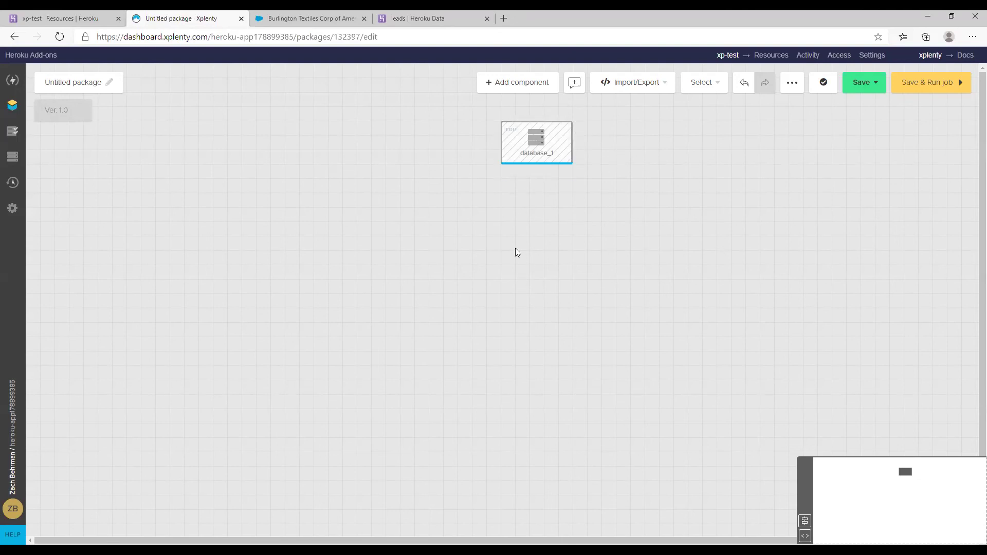
Add a REST API source on the canvas's left, beside database_1
{"action": "left_click", "coordinate": [533, 84]}
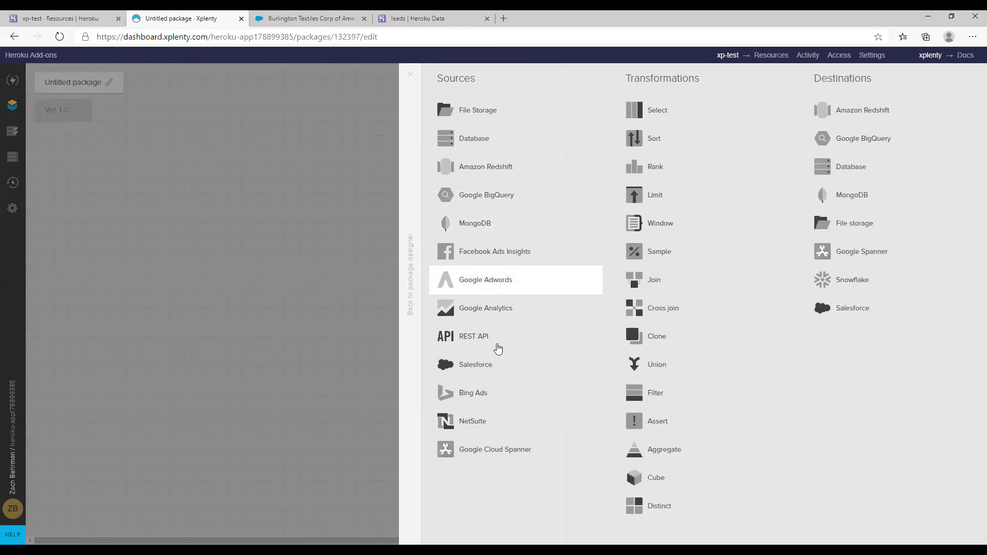
{"action": "left_click", "coordinate": [471, 345]}
{"action": "left_click_drag", "start_coordinate": [557, 131], "coordinate": [652, 196]}
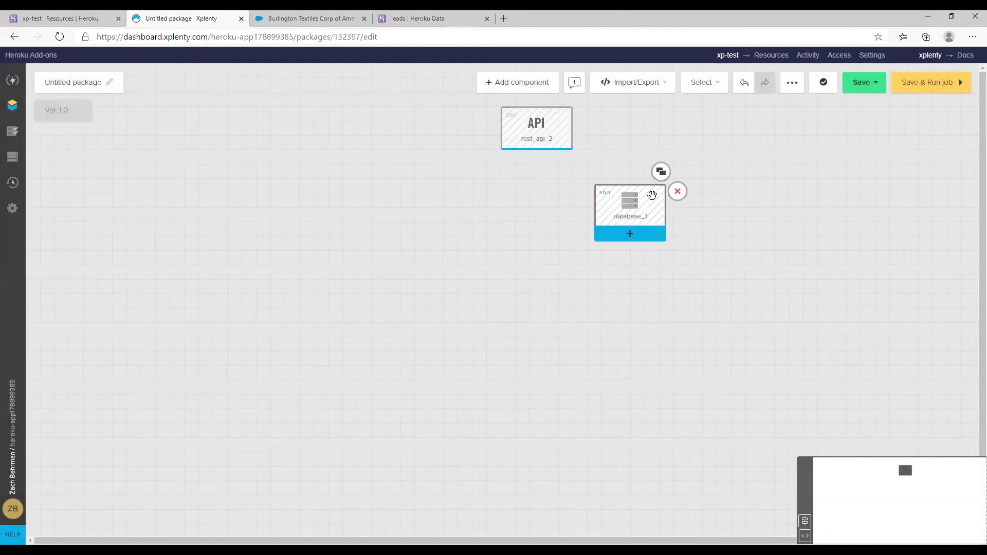
{"action": "left_click_drag", "start_coordinate": [515, 115], "coordinate": [314, 172]}
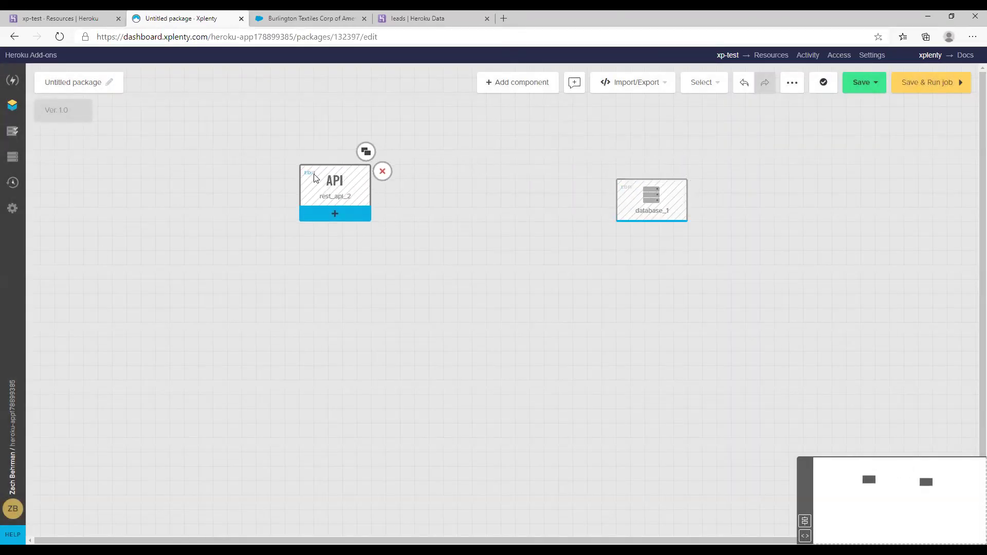
{"action": "left_click", "coordinate": [328, 186]}
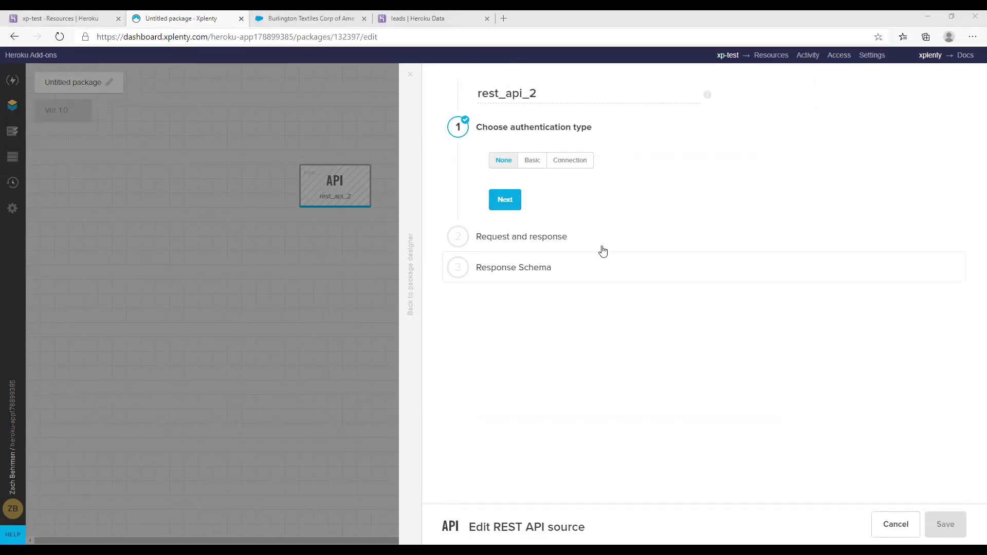
{"action": "left_click", "coordinate": [526, 248]}
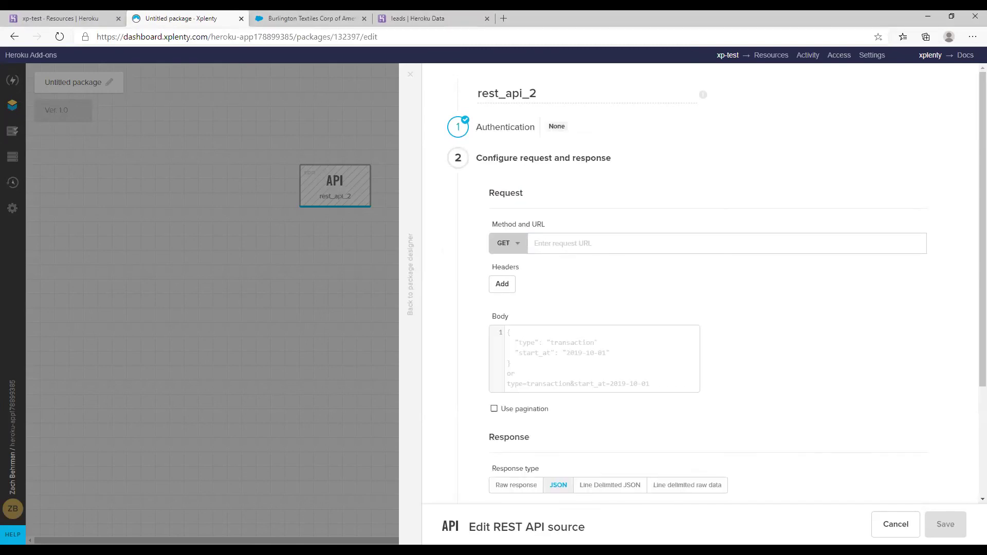
{"action": "left_click", "coordinate": [570, 239]}
{"action": "type", "text": "https://swapi.dev/api/vehicles"}
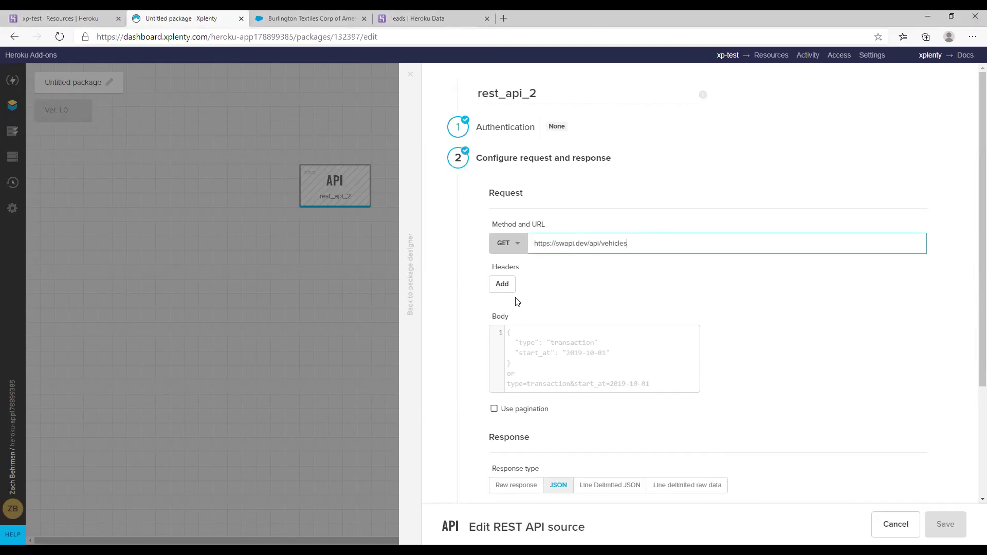
{"action": "scroll", "coordinate": [606, 361], "scroll_direction": "down", "scroll_amount": 3}
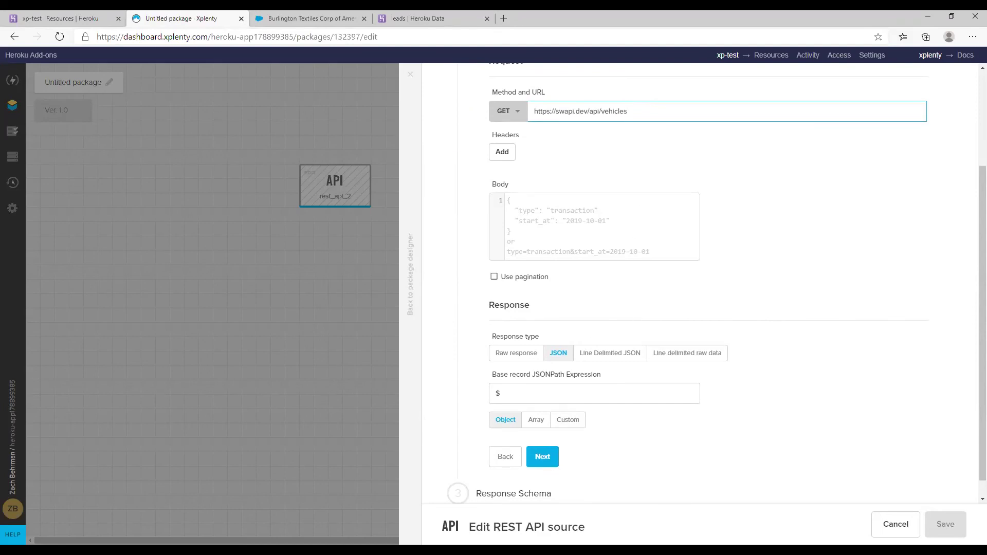
{"action": "left_click", "coordinate": [539, 389]}
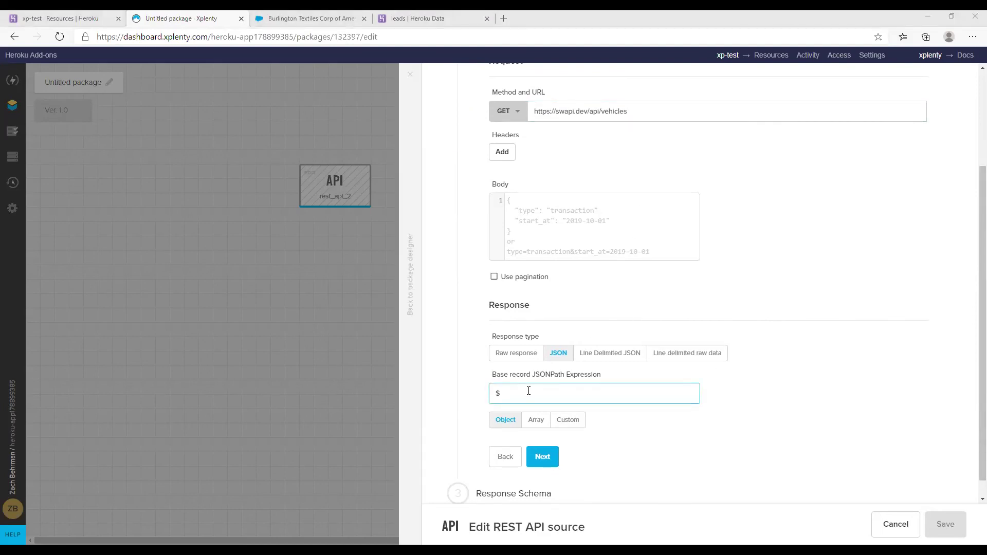
{"action": "type", "text": ".results[*]"}
{"action": "left_click", "coordinate": [541, 458]}
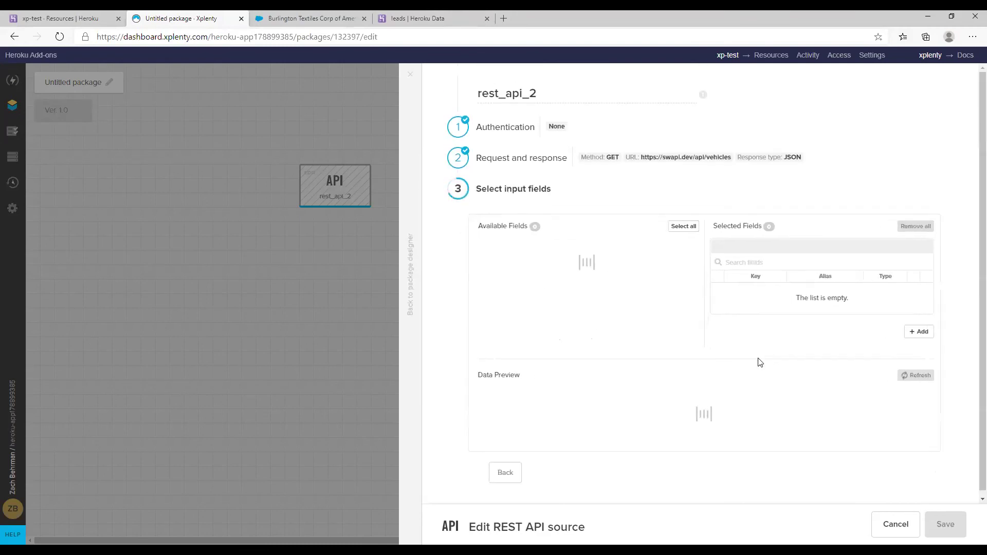
Expand preview record 0 to inspect the Sand Crawler vehicle fields
{"action": "scroll", "coordinate": [746, 361], "scroll_direction": "down", "scroll_amount": 2}
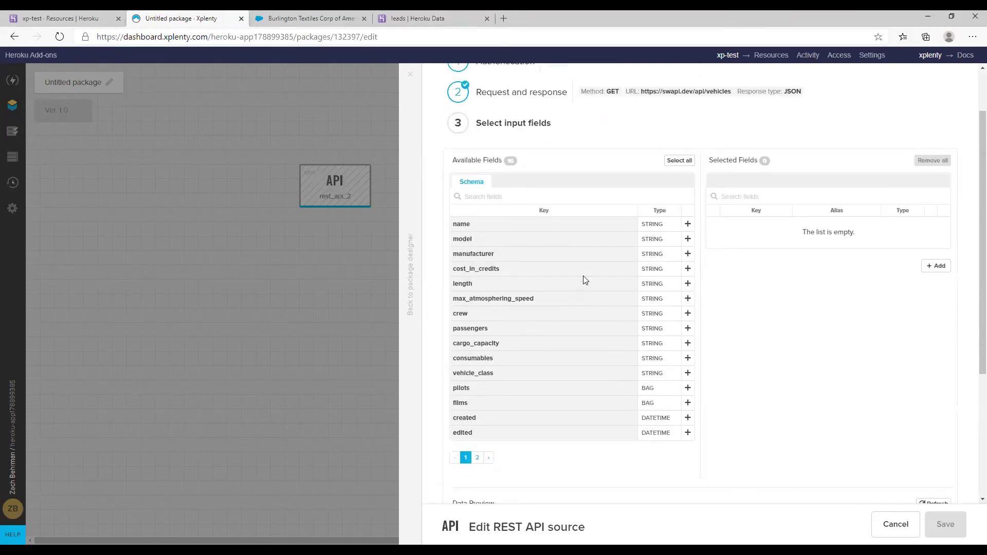
{"action": "scroll", "coordinate": [584, 280], "scroll_direction": "up", "scroll_amount": 2}
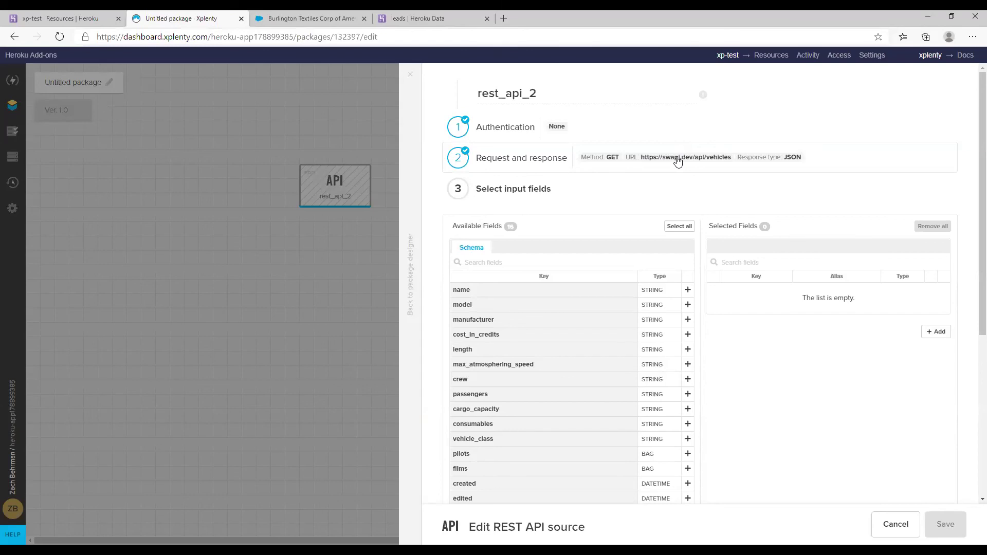
{"action": "scroll", "coordinate": [674, 175], "scroll_direction": "down", "scroll_amount": 2}
{"action": "scroll", "coordinate": [550, 293], "scroll_direction": "down", "scroll_amount": 2}
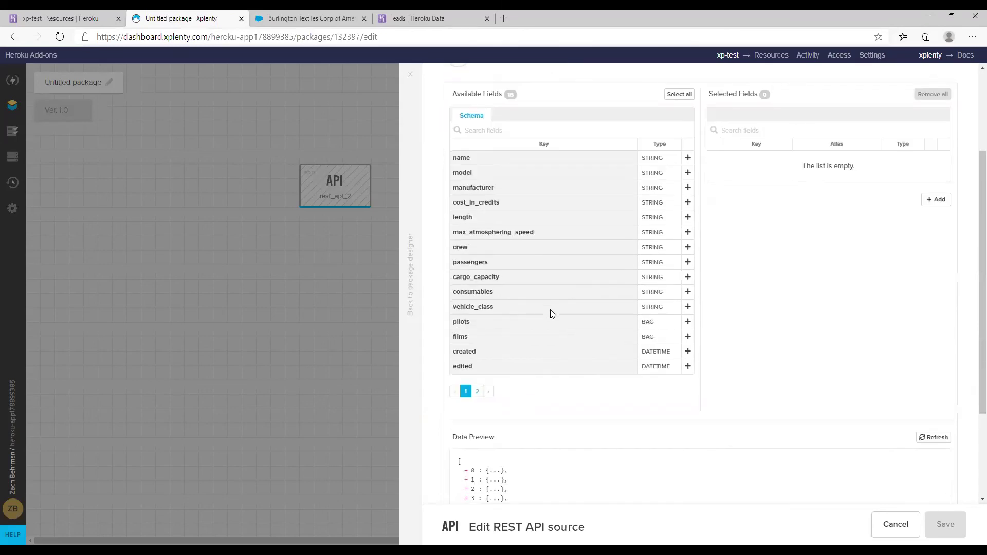
{"action": "scroll", "coordinate": [550, 310], "scroll_direction": "down", "scroll_amount": 2}
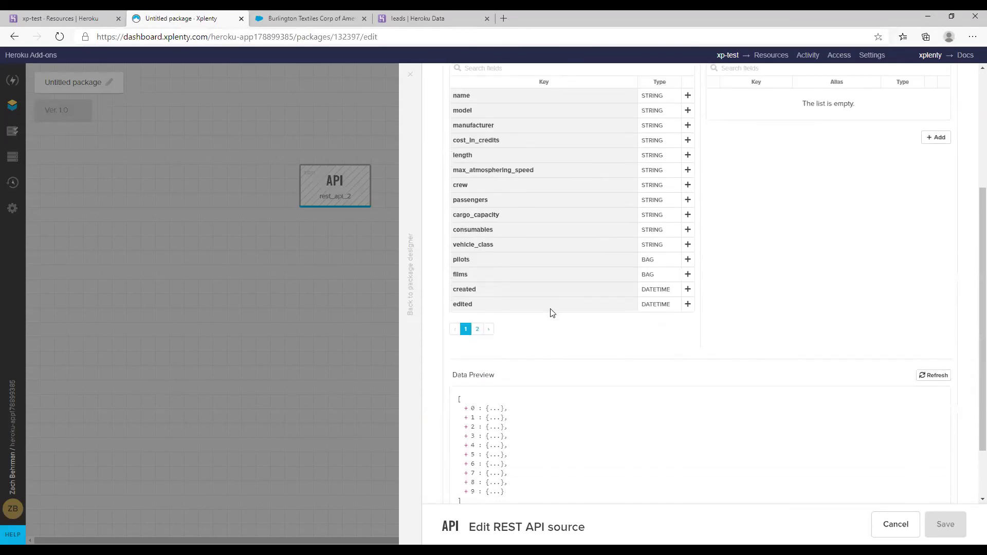
{"action": "left_click", "coordinate": [466, 409]}
{"action": "scroll", "coordinate": [652, 417], "scroll_direction": "down", "scroll_amount": 2}
{"action": "scroll", "coordinate": [606, 425], "scroll_direction": "down", "scroll_amount": 2}
{"action": "scroll", "coordinate": [554, 389], "scroll_direction": "up", "scroll_amount": 2}
{"action": "scroll", "coordinate": [547, 388], "scroll_direction": "up", "scroll_amount": 2}
{"action": "scroll", "coordinate": [548, 389], "scroll_direction": "up", "scroll_amount": 2}
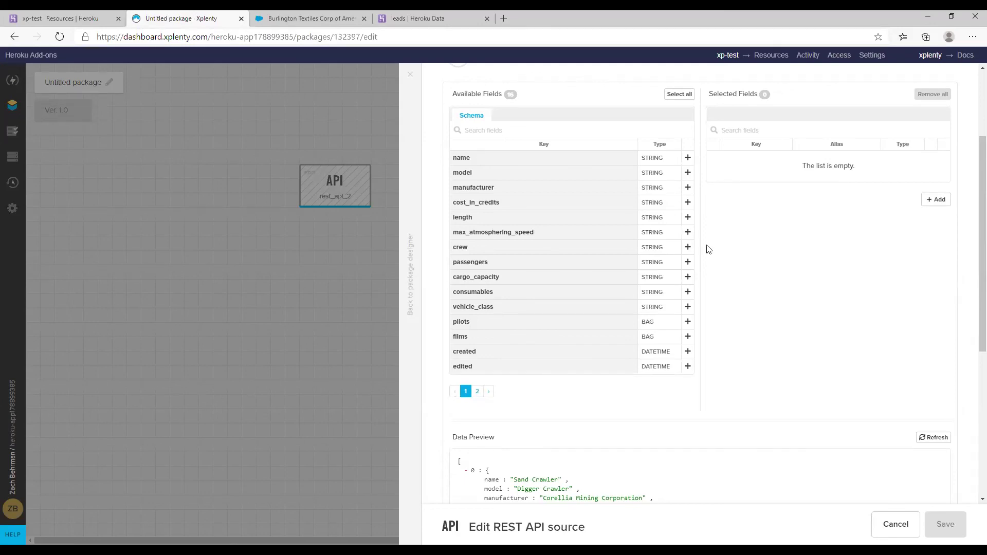
Close the REST API source settings and advance the presentation to the closing contact slide
{"action": "key", "text": "Escape"}
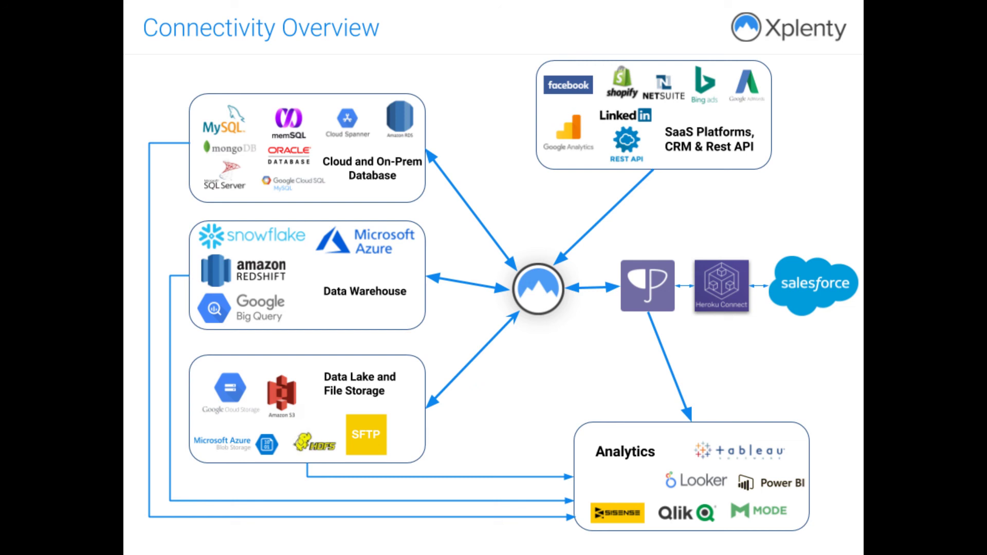
{"action": "key", "text": "Right"}
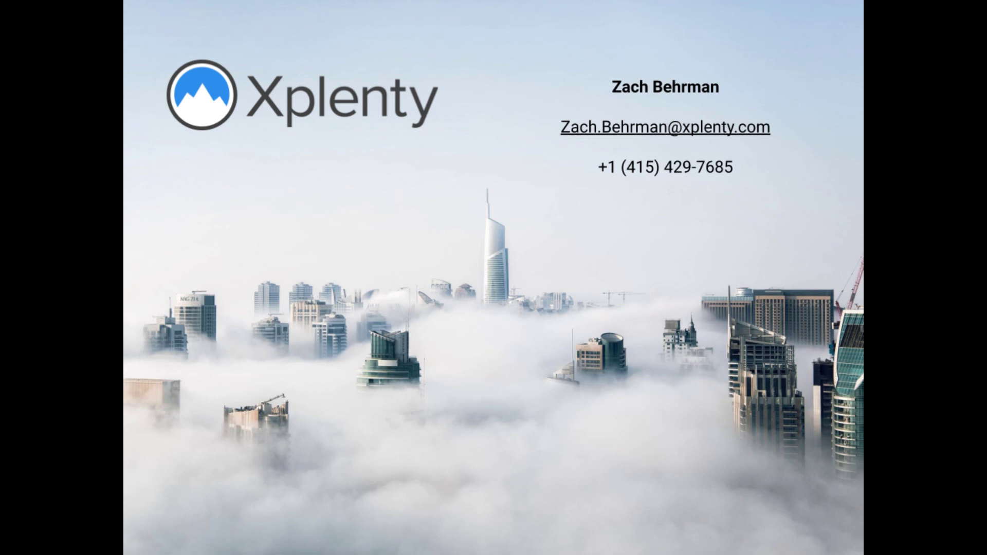